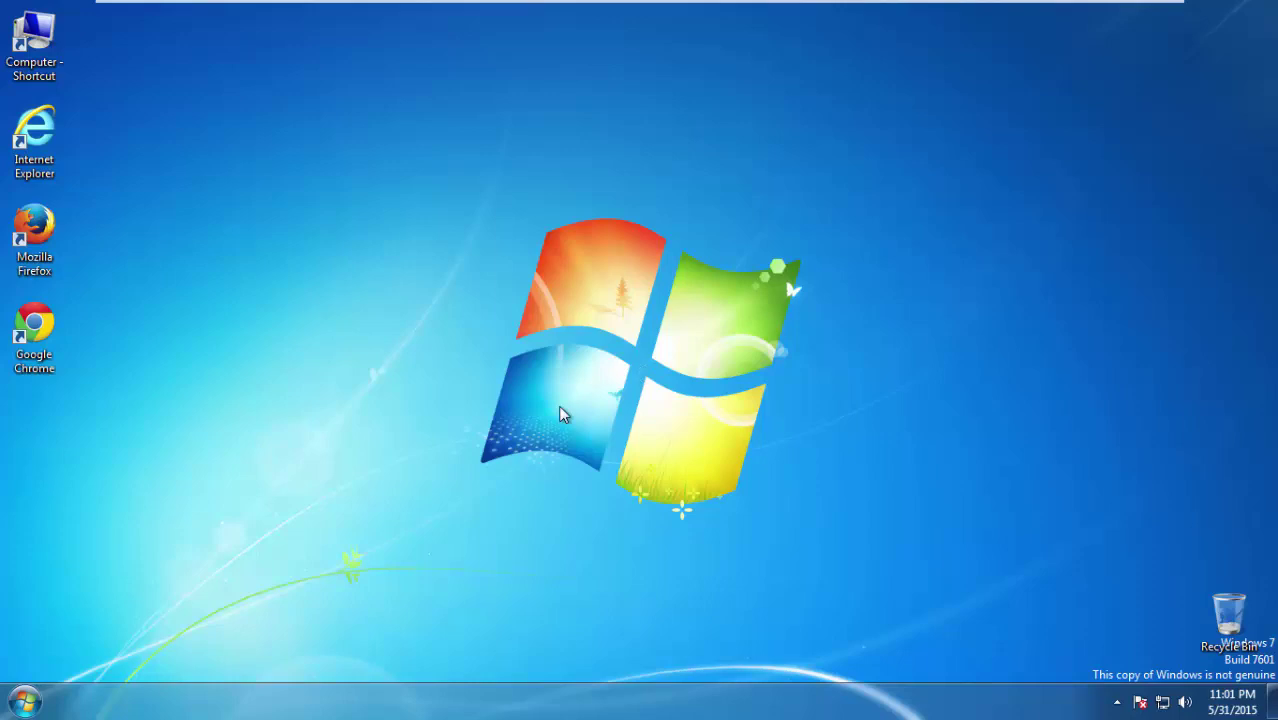
- Open the list of installed programs for uninstalling and sort it by installation date, newest first
click(24, 704)
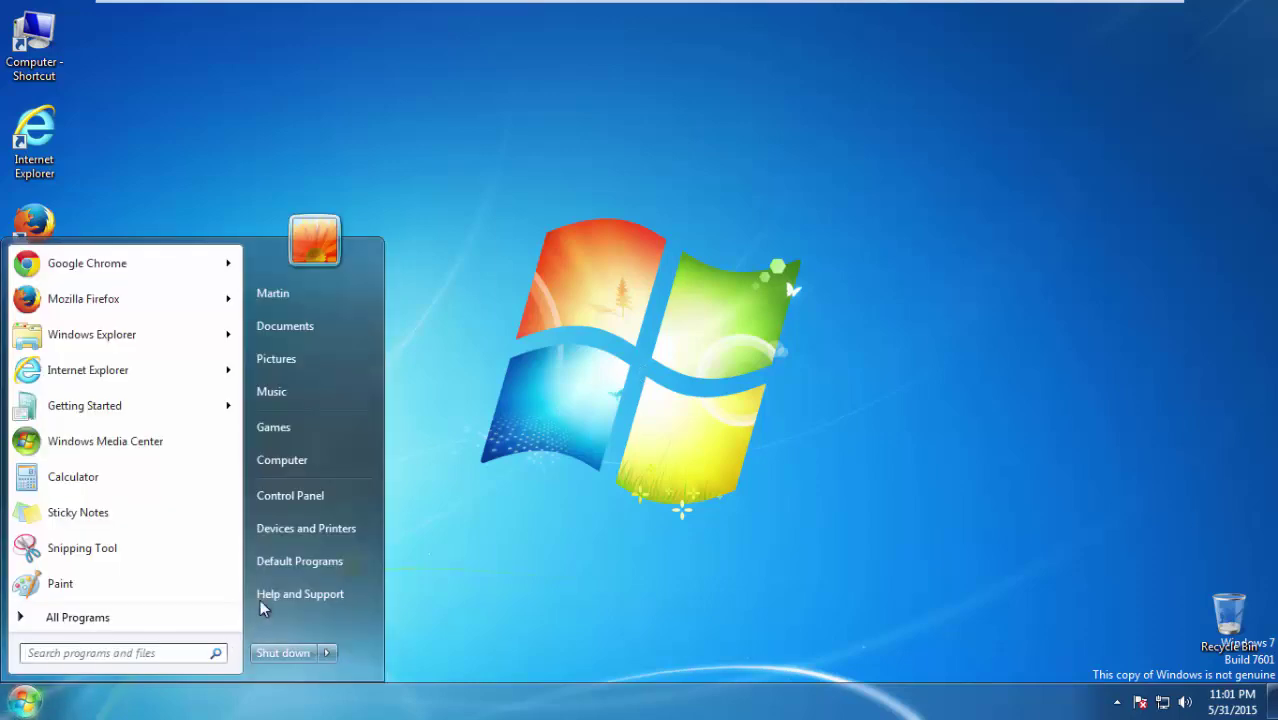
click(296, 495)
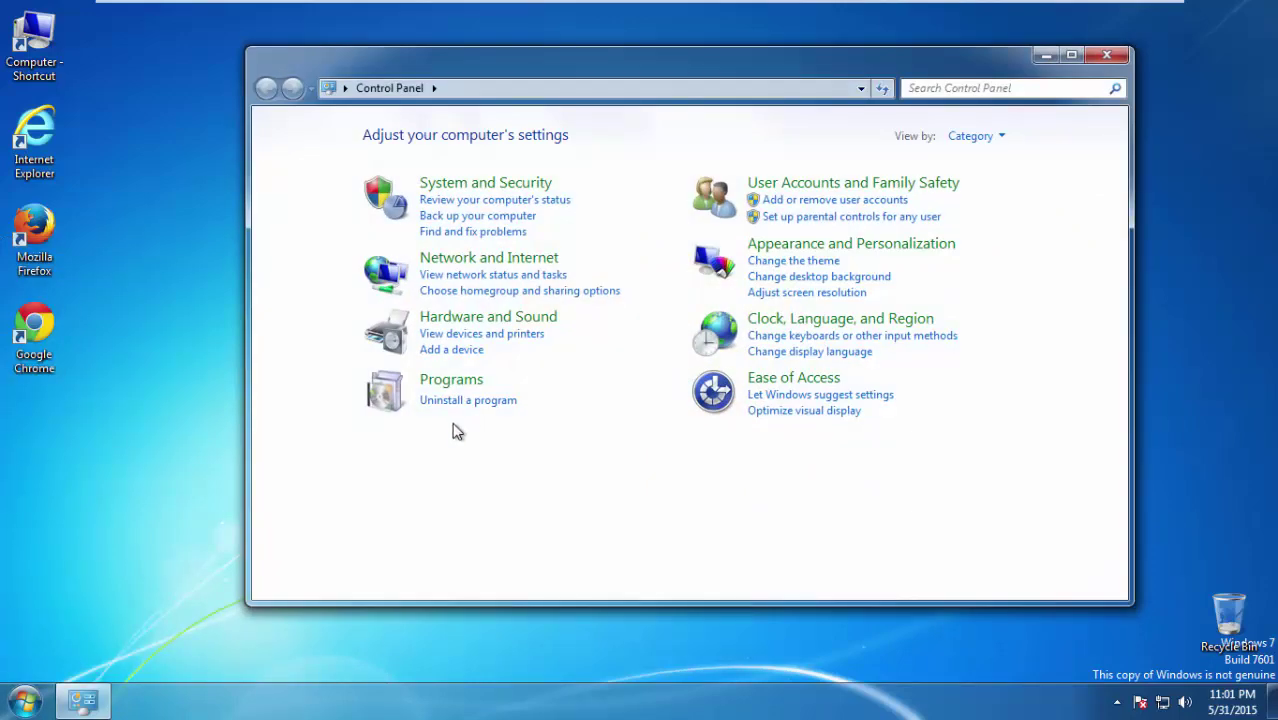
click(474, 401)
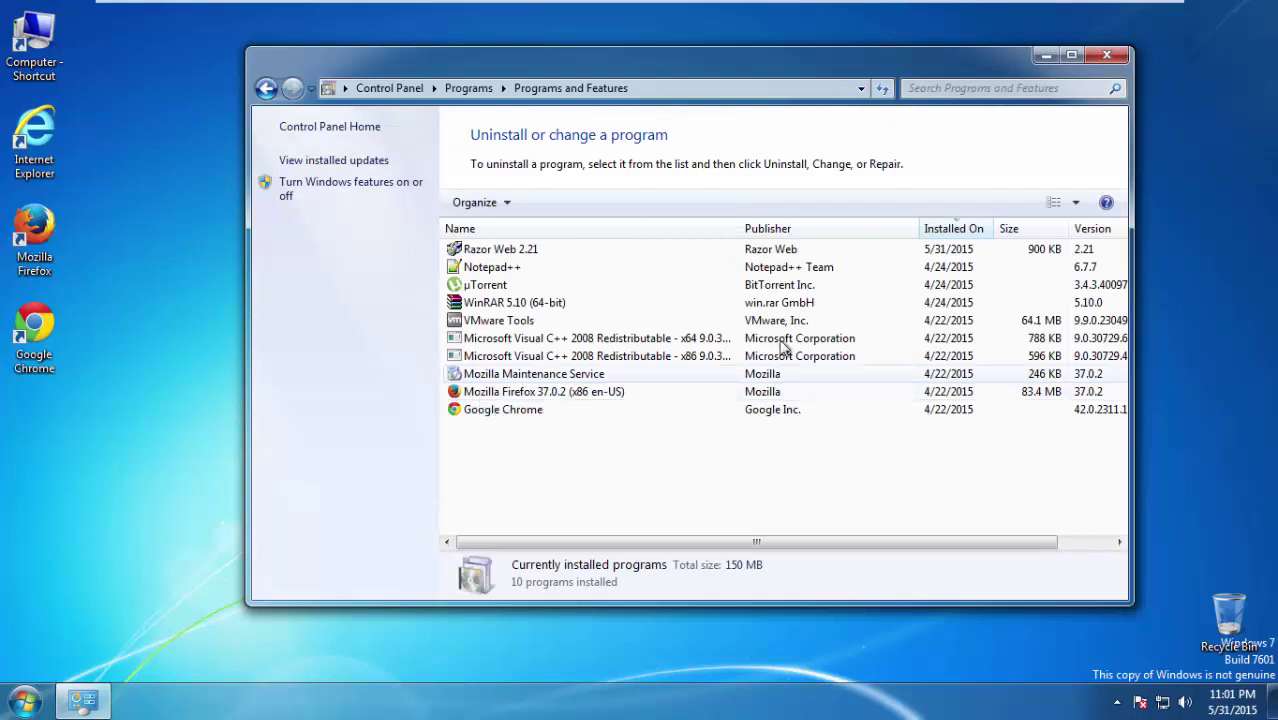
click(952, 230)
click(952, 230)
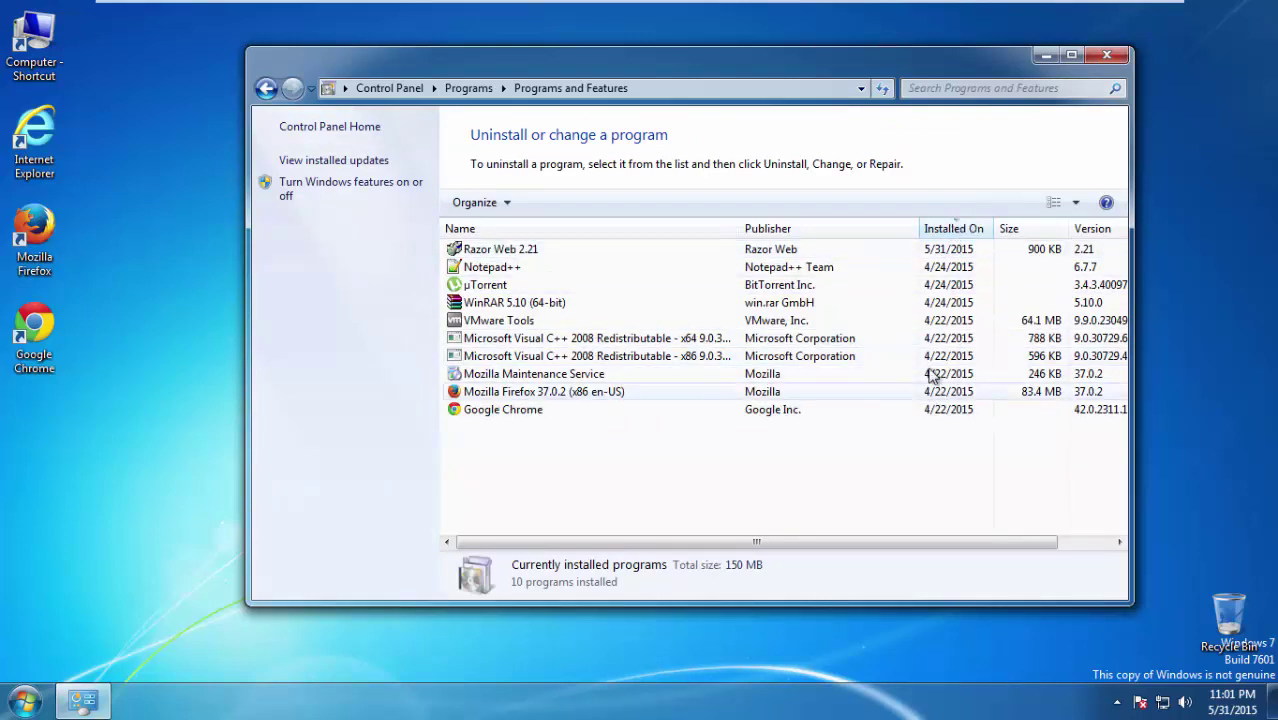
- Uninstall Razor Web 2.21, finish its removal wizard and close the installed programs window
click(545, 257)
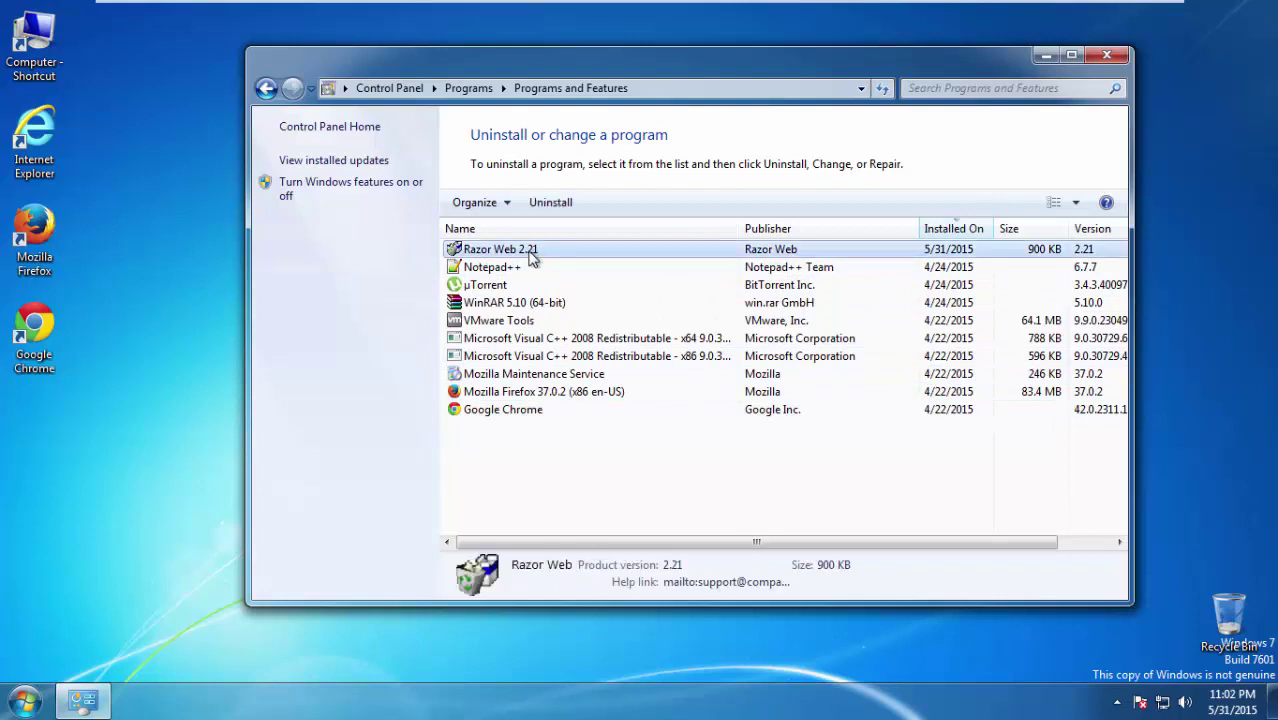
right_click(530, 257)
click(575, 263)
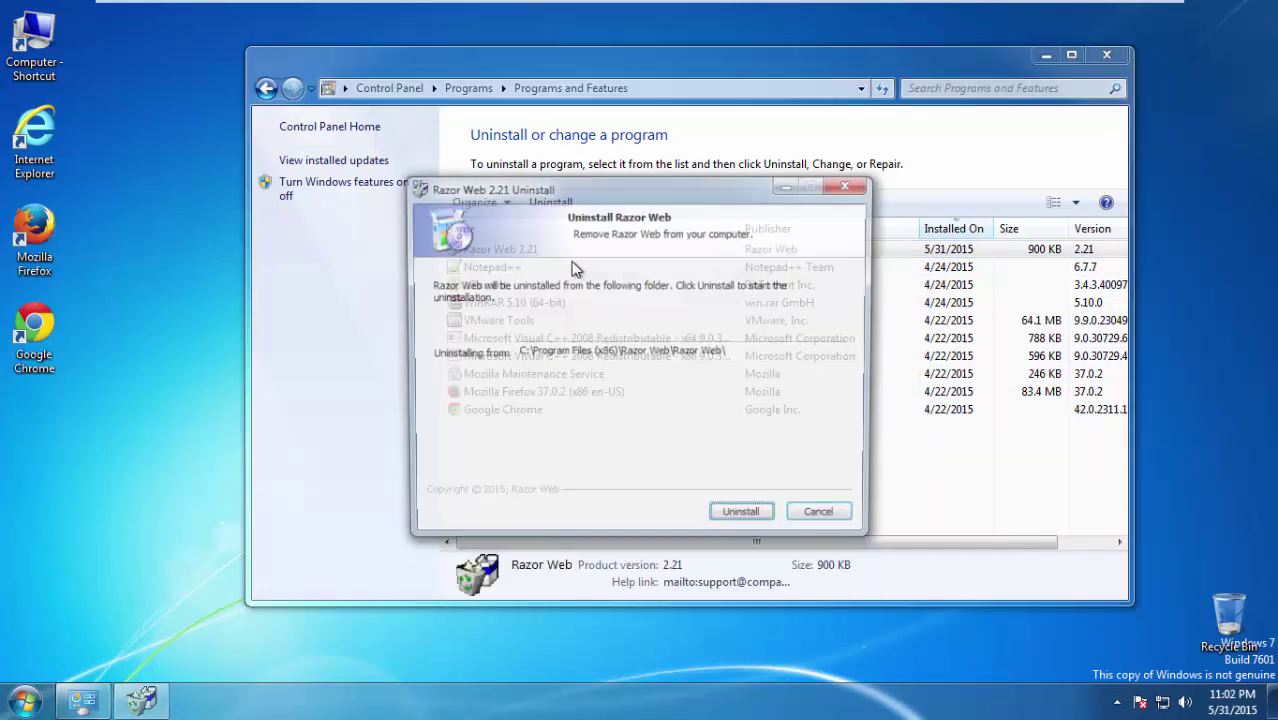
click(733, 521)
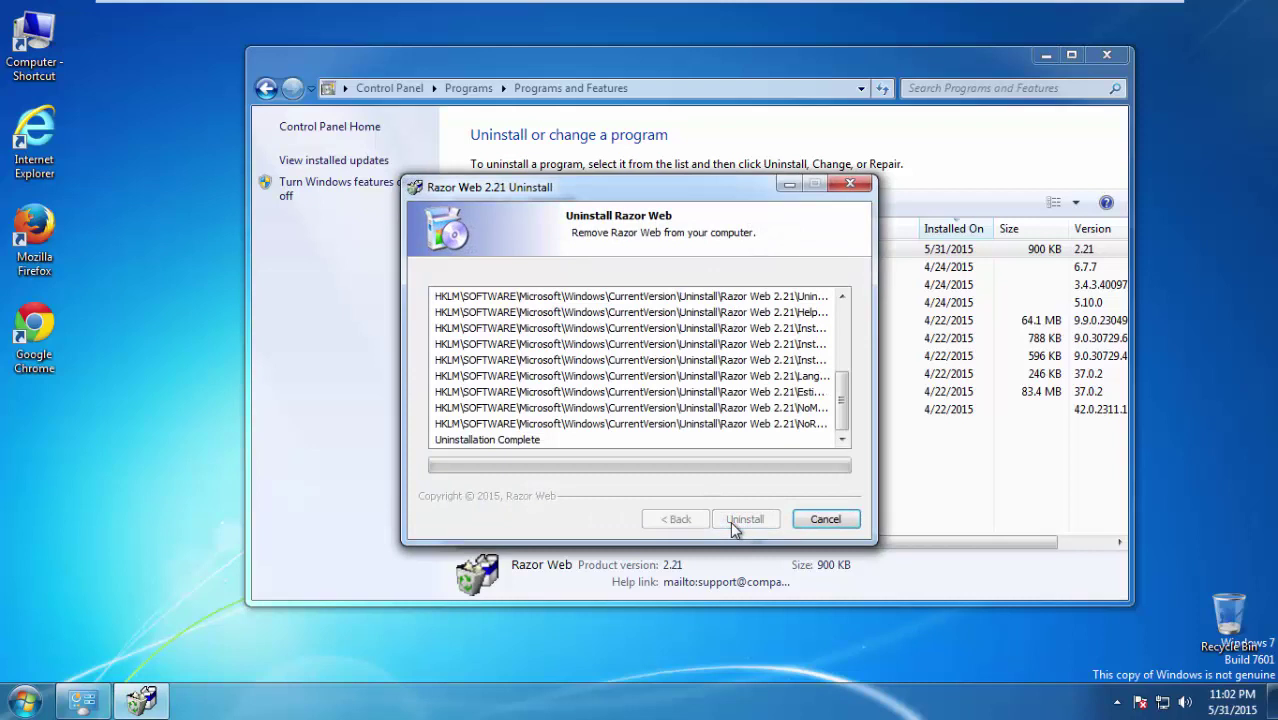
click(731, 521)
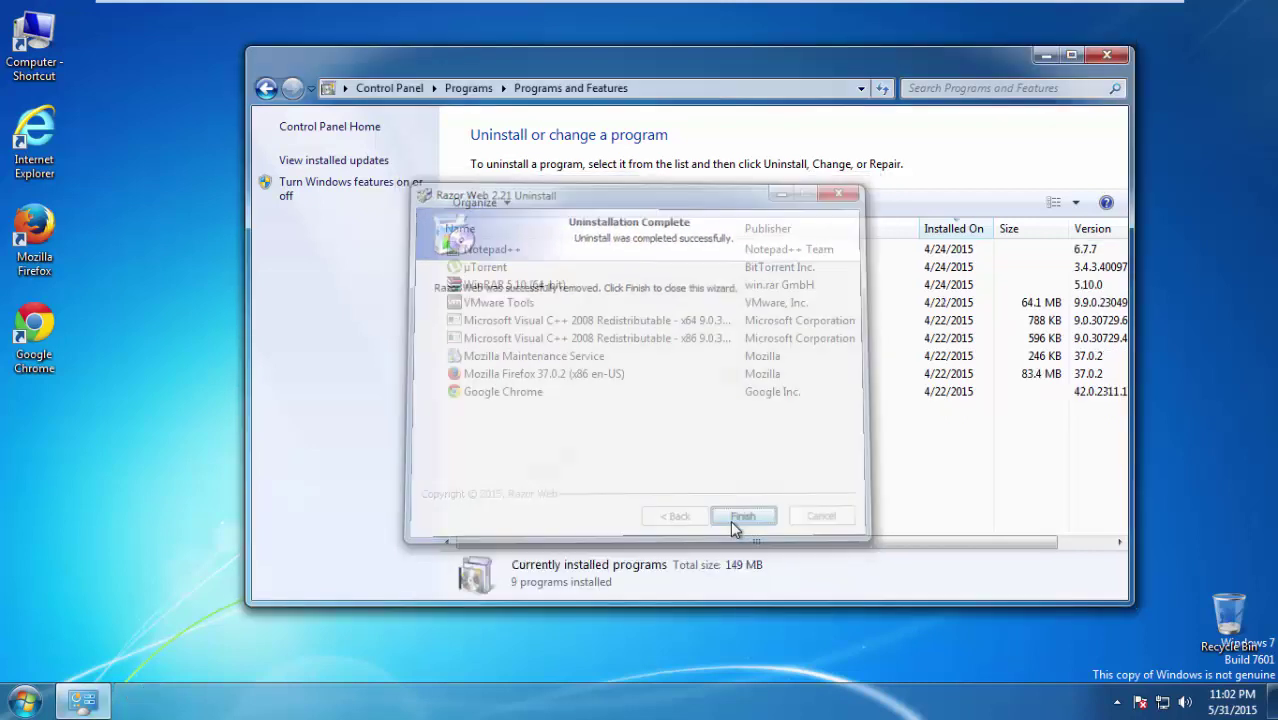
click(1101, 56)
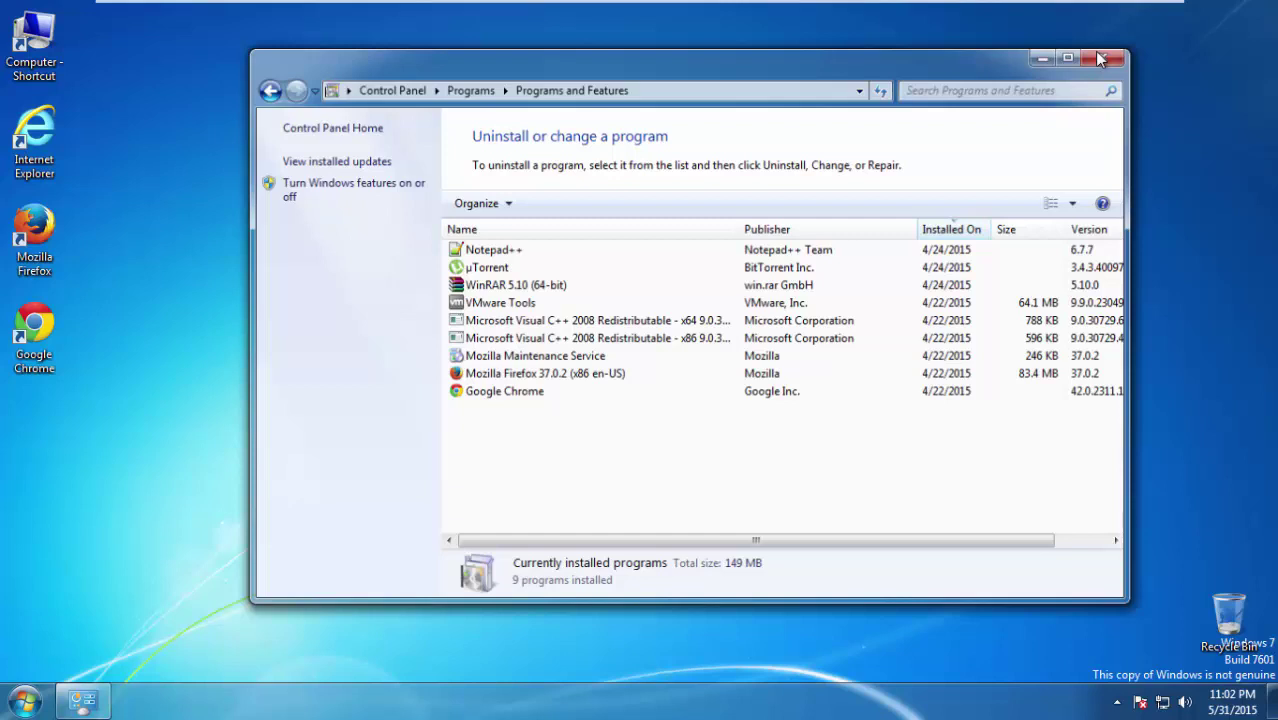
click(1100, 58)
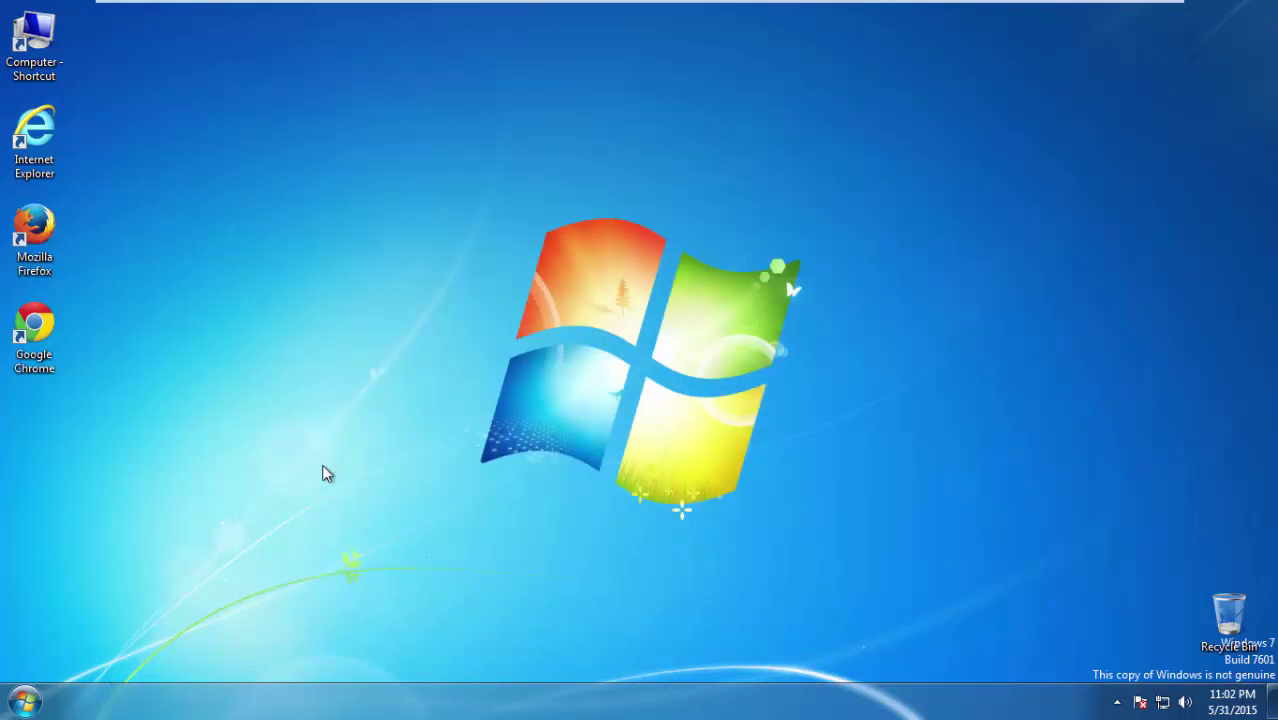
- Restart the computer and boot Windows 7 into Safe Mode
click(24, 701)
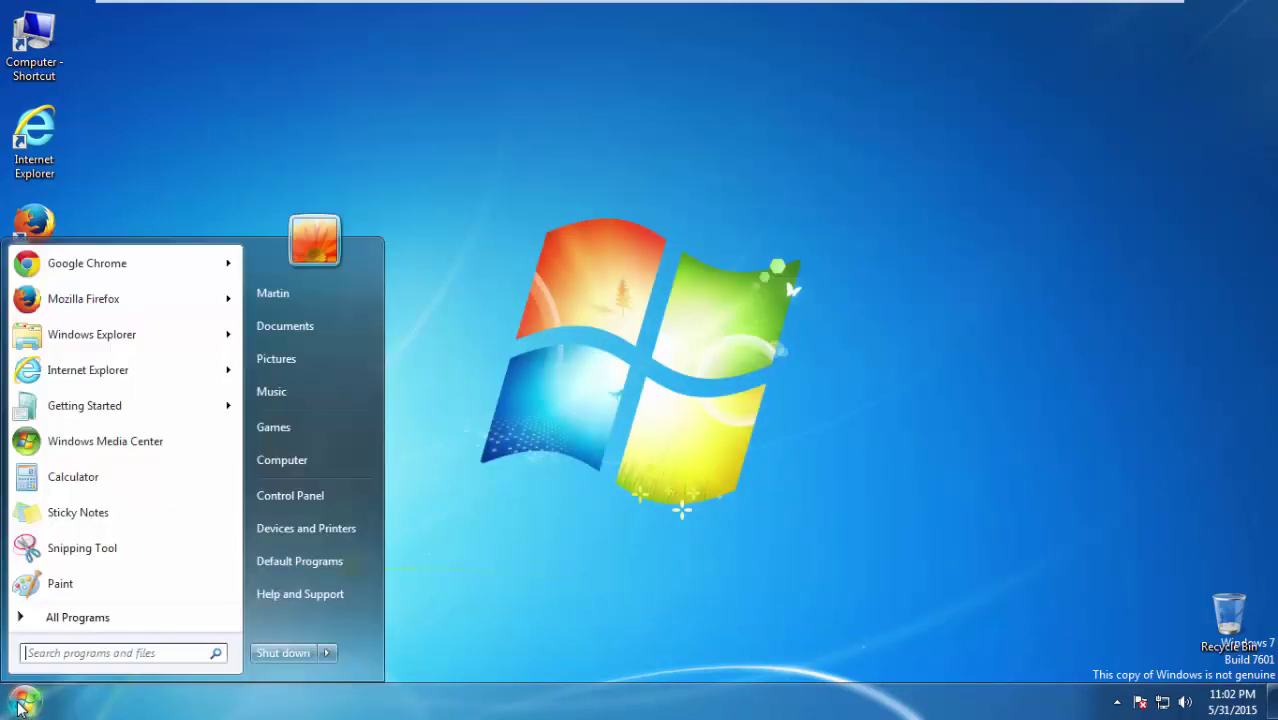
click(327, 653)
click(380, 629)
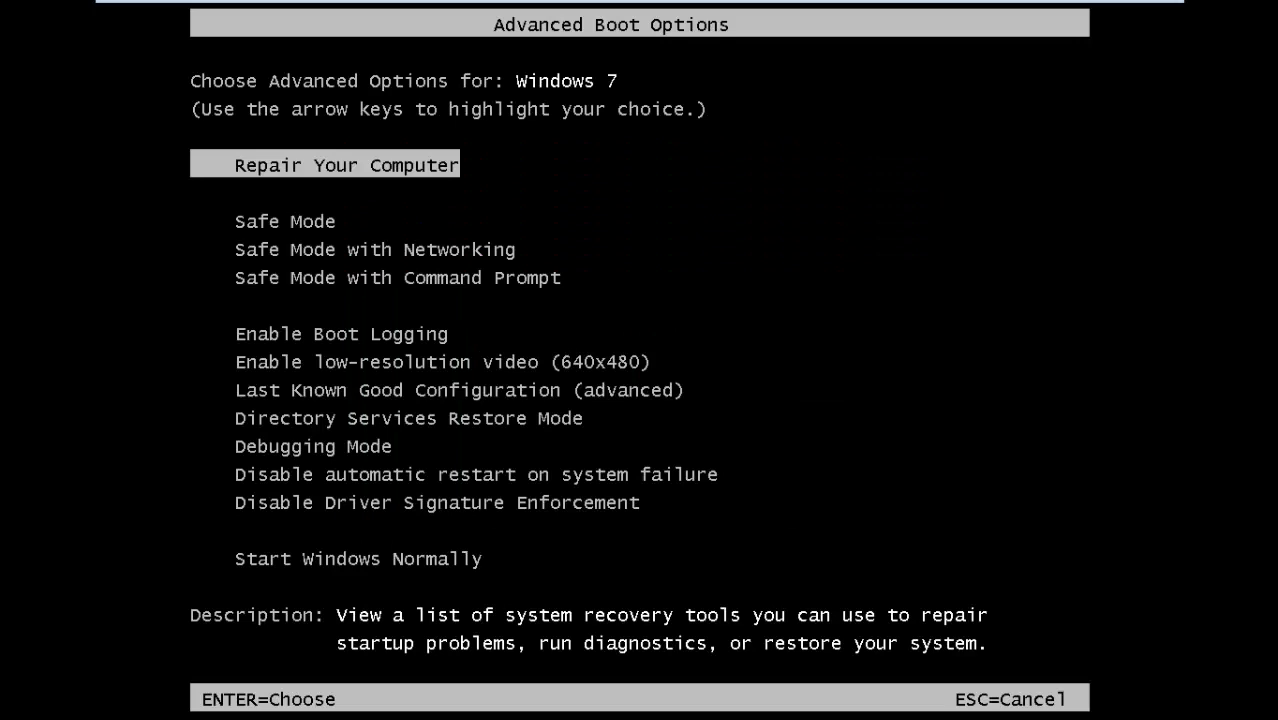
key(Down)
key(Return)
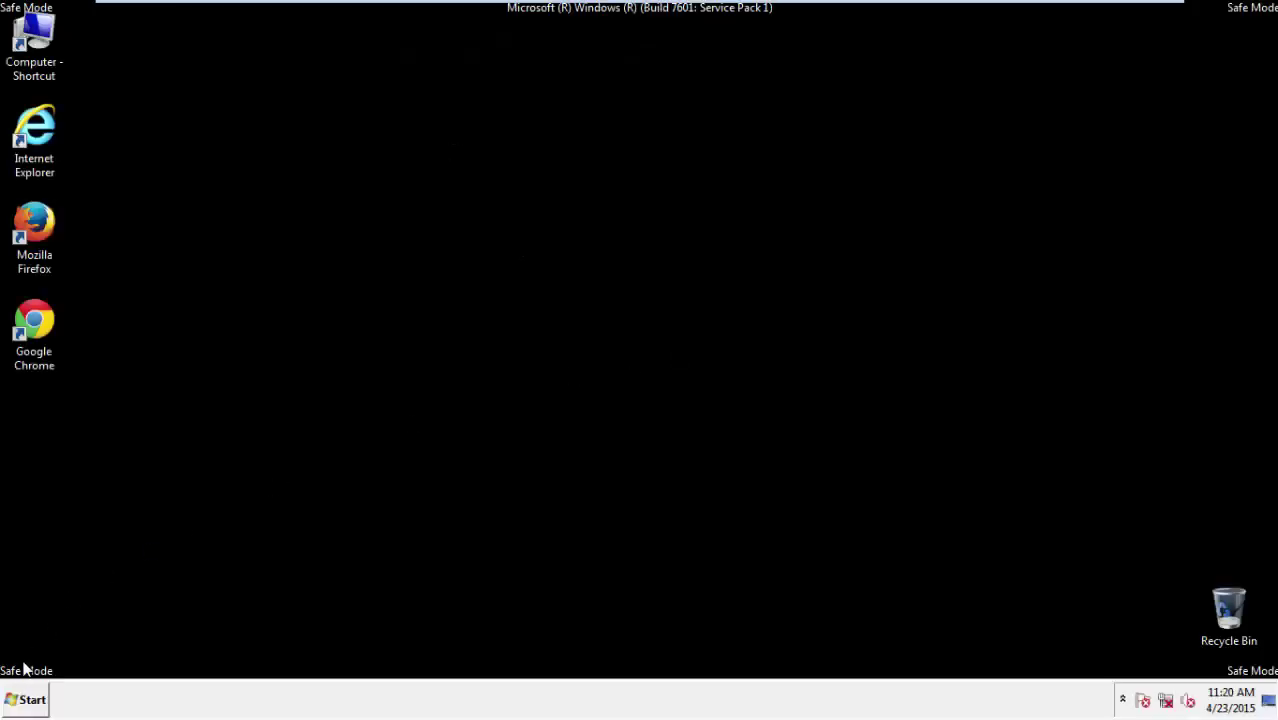
- Search for regedit and open the Registry Editor
click(24, 700)
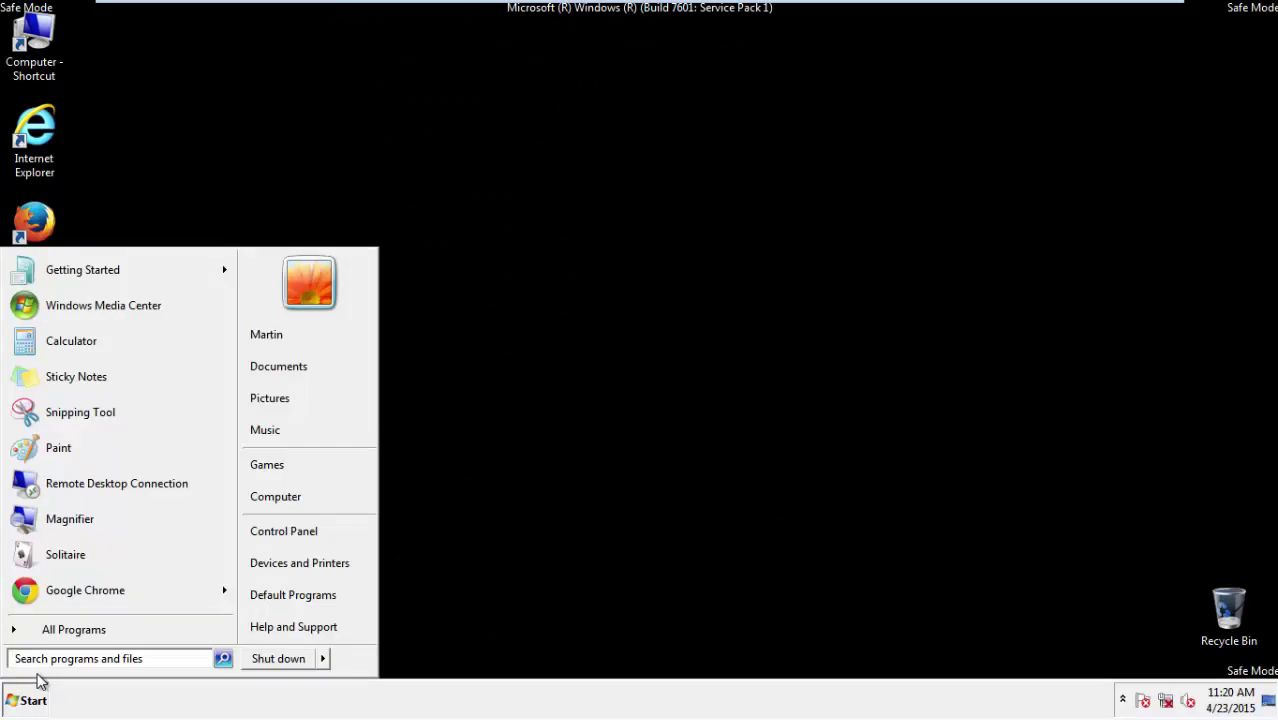
text(r)
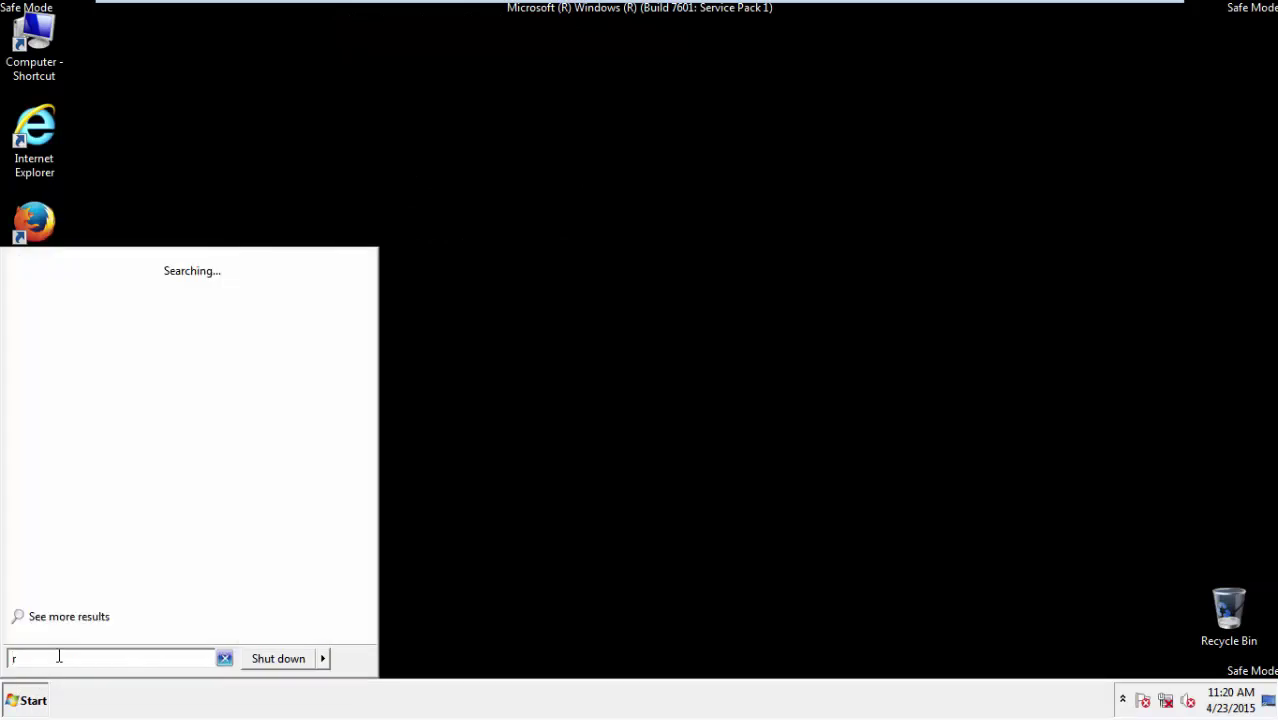
text(egedit)
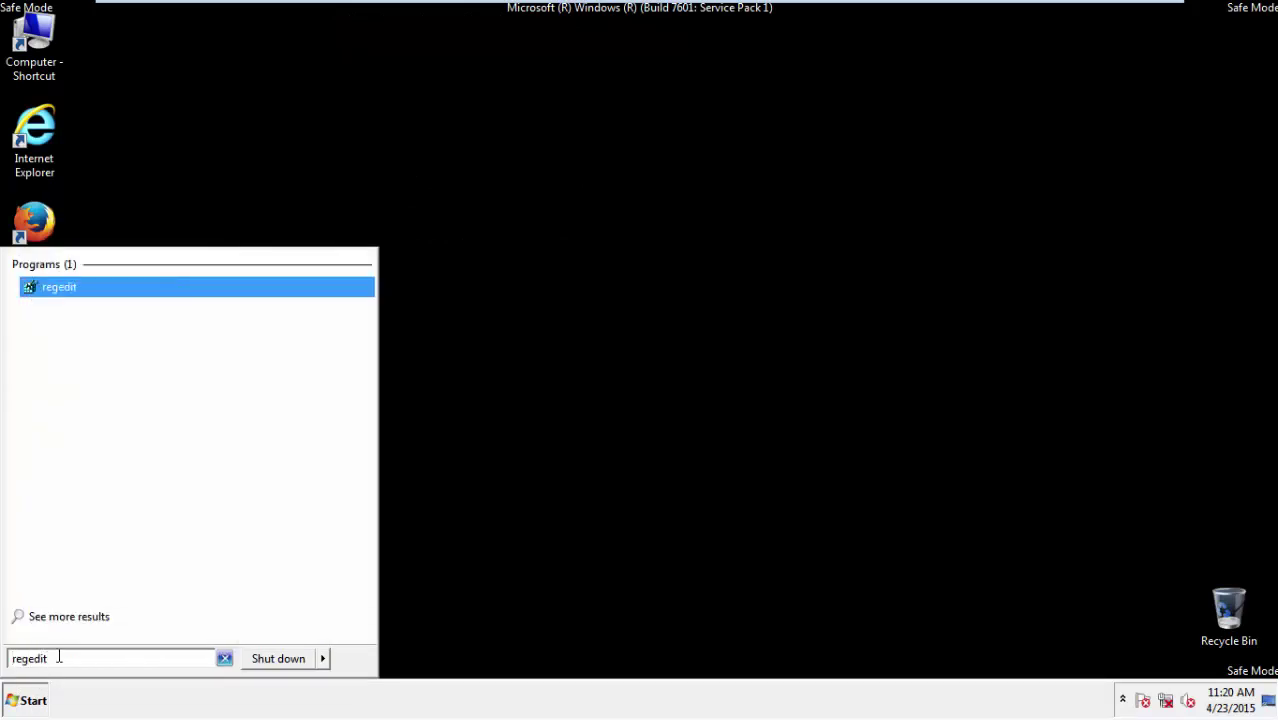
key(Return)
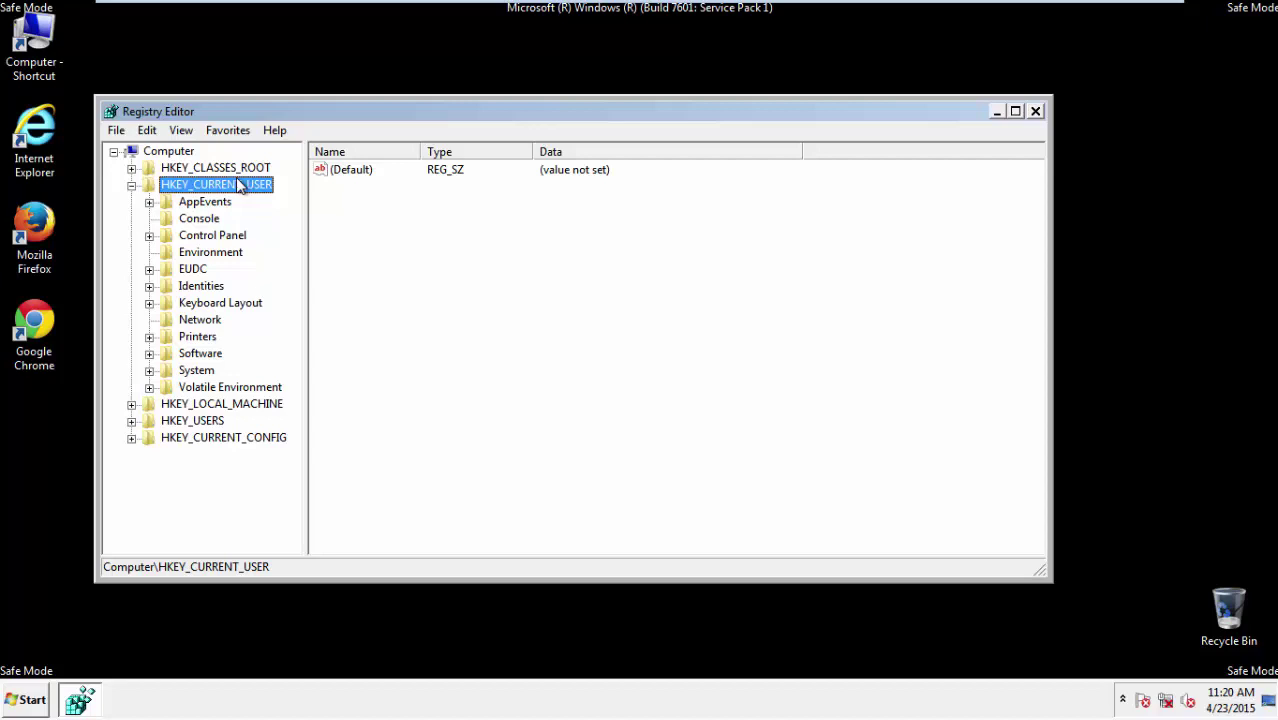
- Open the registry key HKEY_CURRENT_USER\Software\Microsoft\Internet Explorer\Main
click(131, 185)
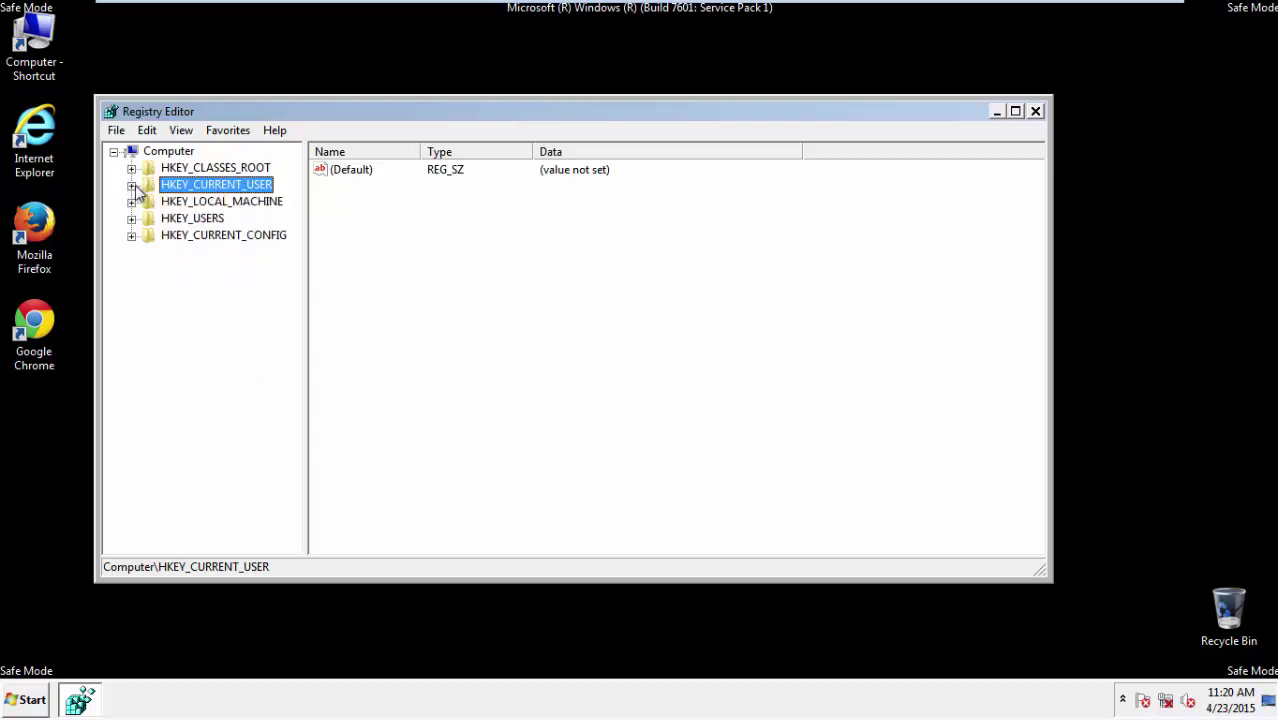
double_click(211, 190)
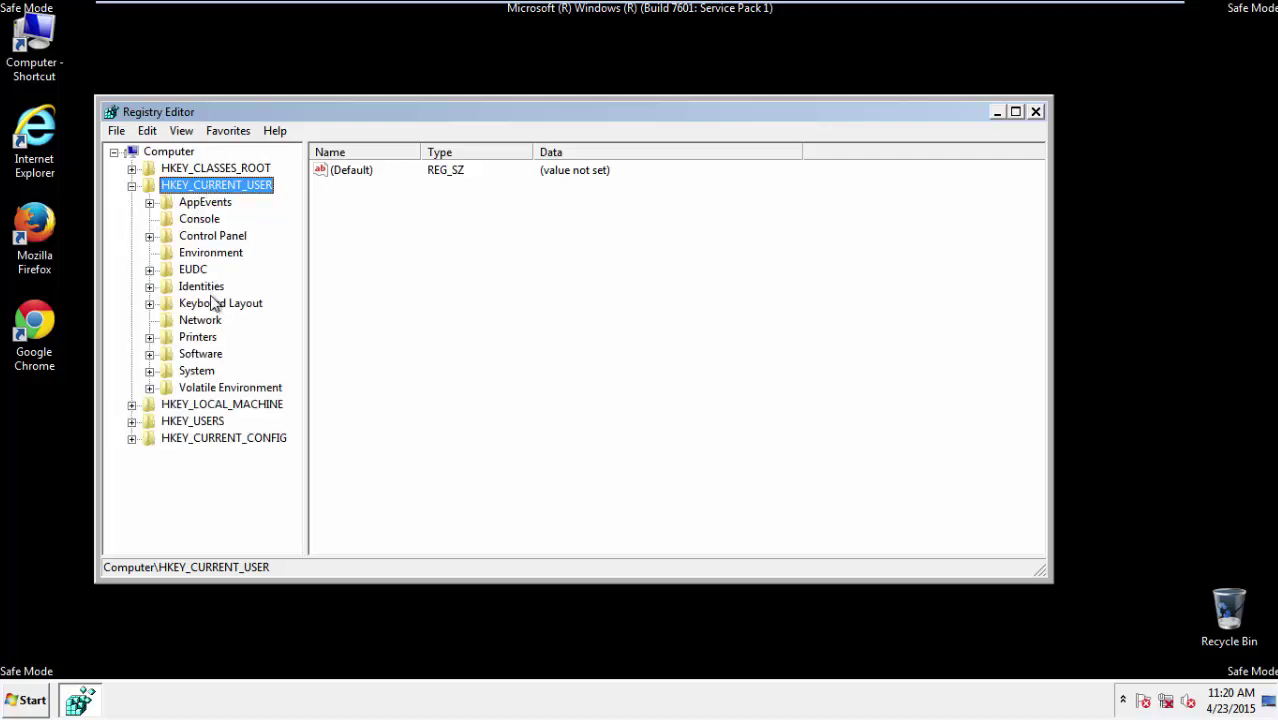
double_click(201, 355)
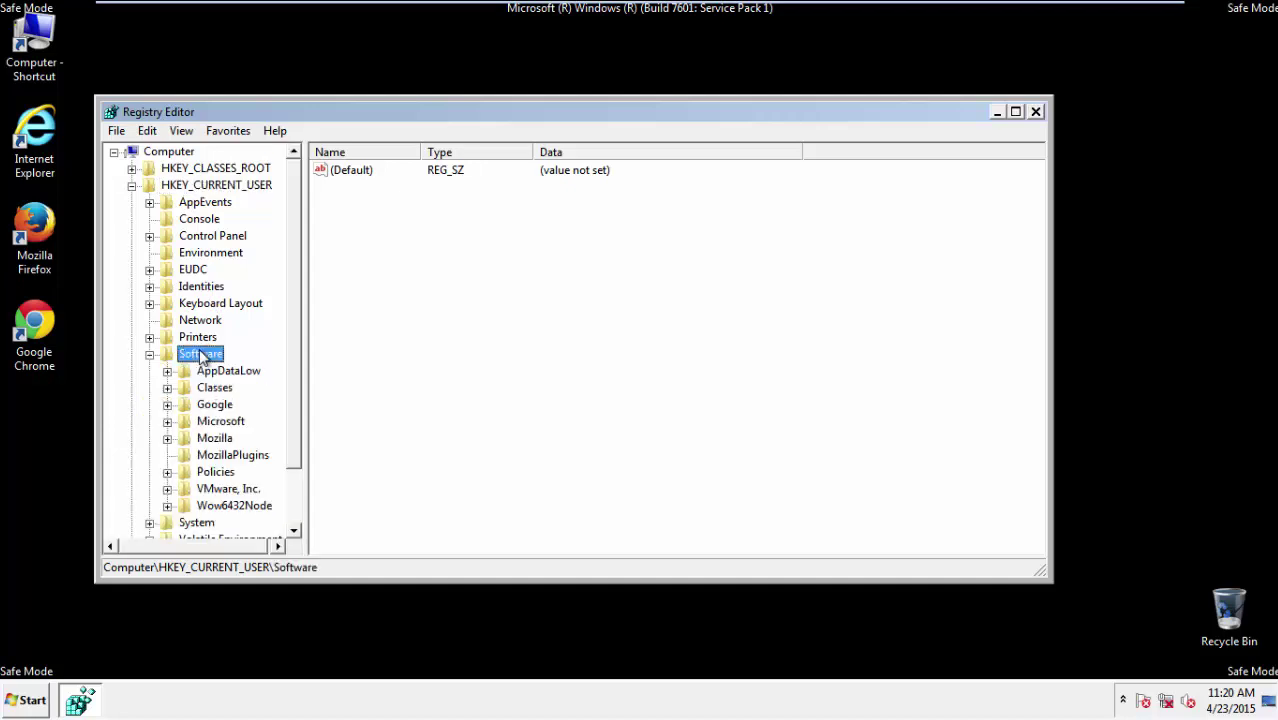
double_click(212, 422)
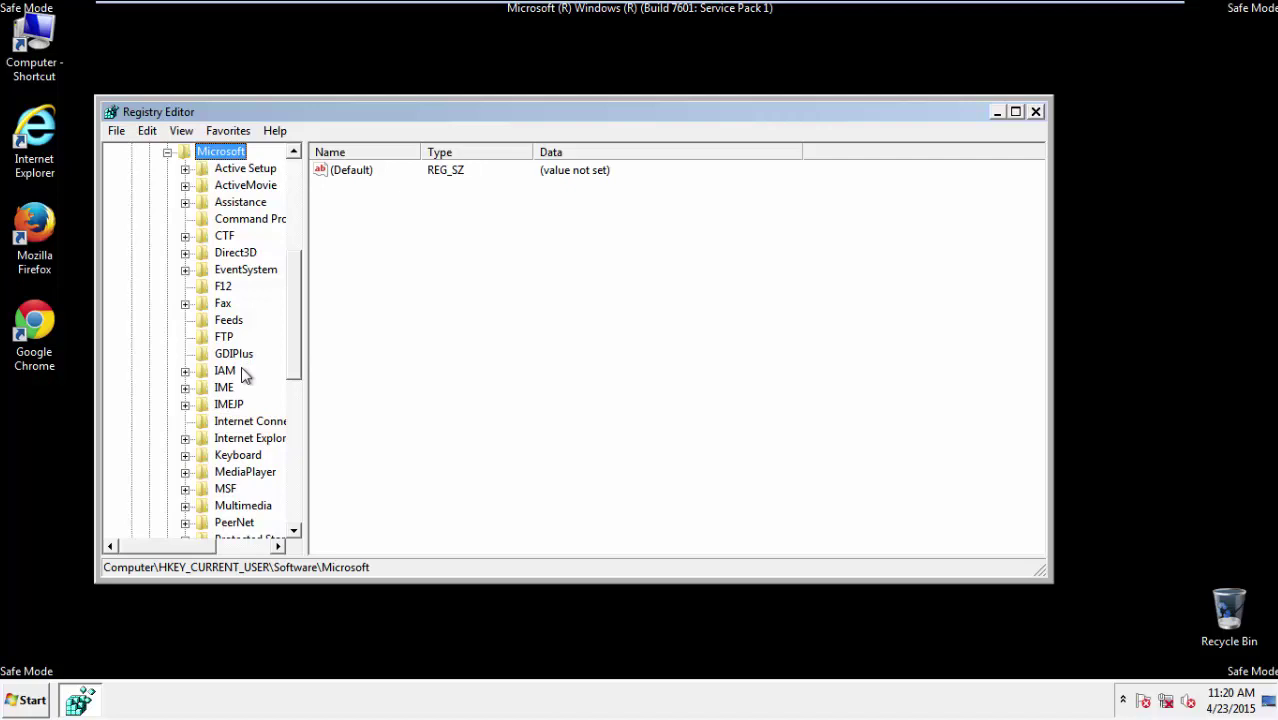
double_click(238, 440)
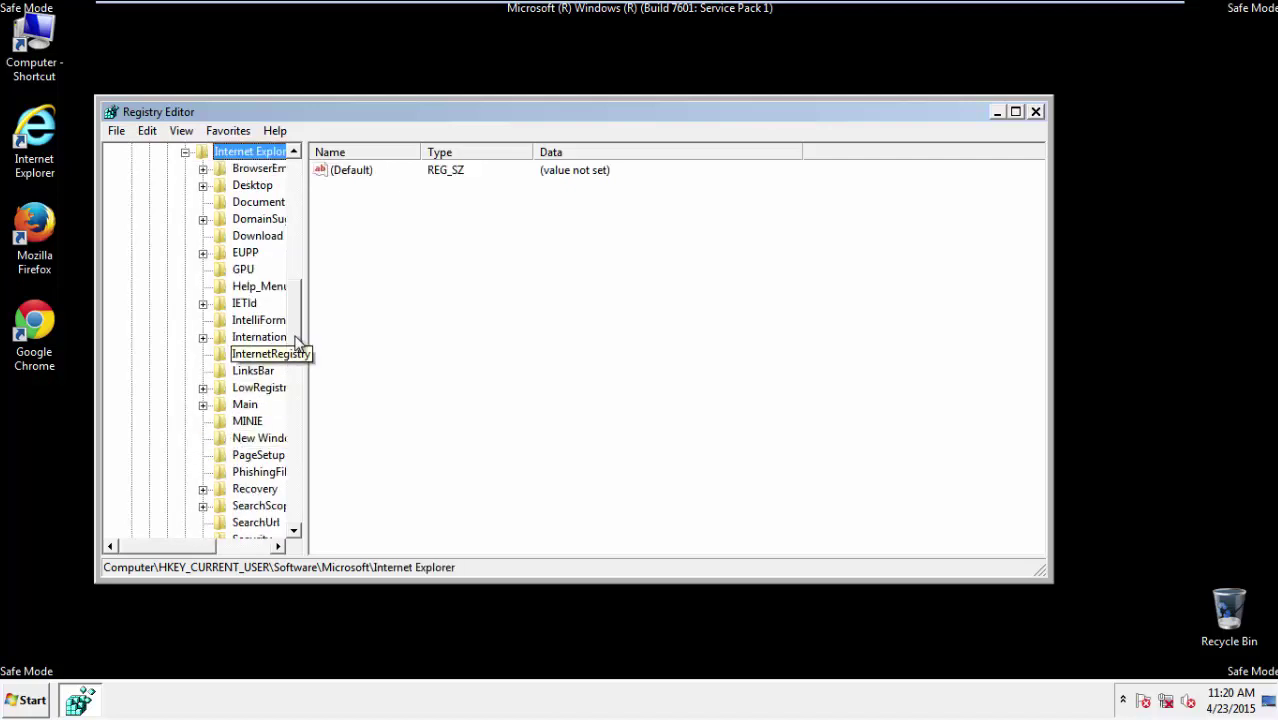
scroll(300, 345, down, 2)
double_click(245, 304)
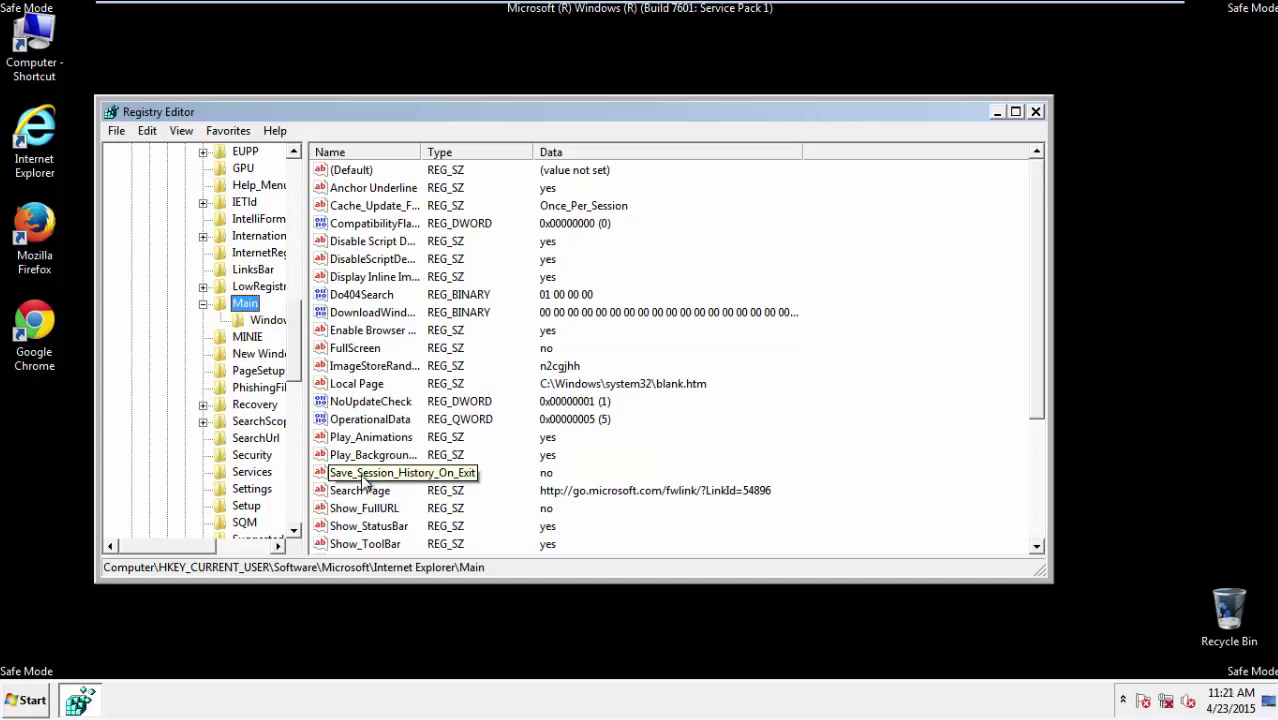
- Delete the Start Page value pointing to HereIAmAds from the Main key and close the Registry Editor
scroll(363, 480, down, 3)
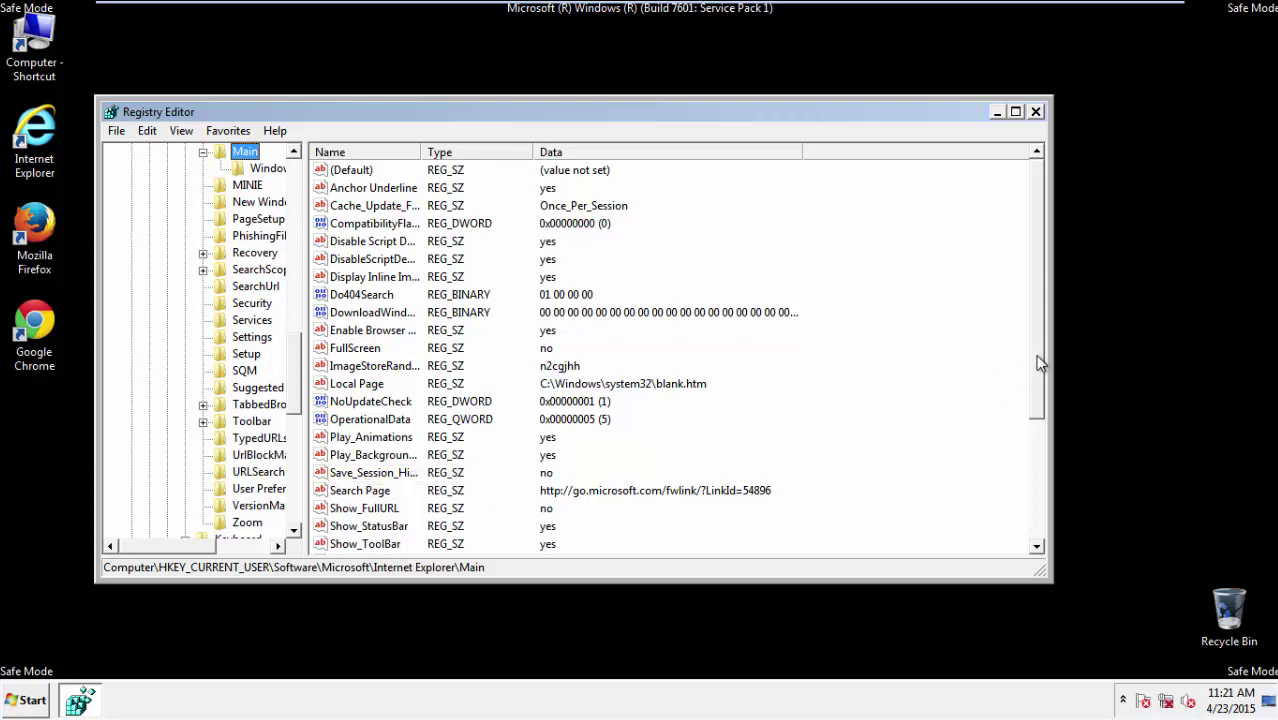
drag(1040, 363, 1030, 480)
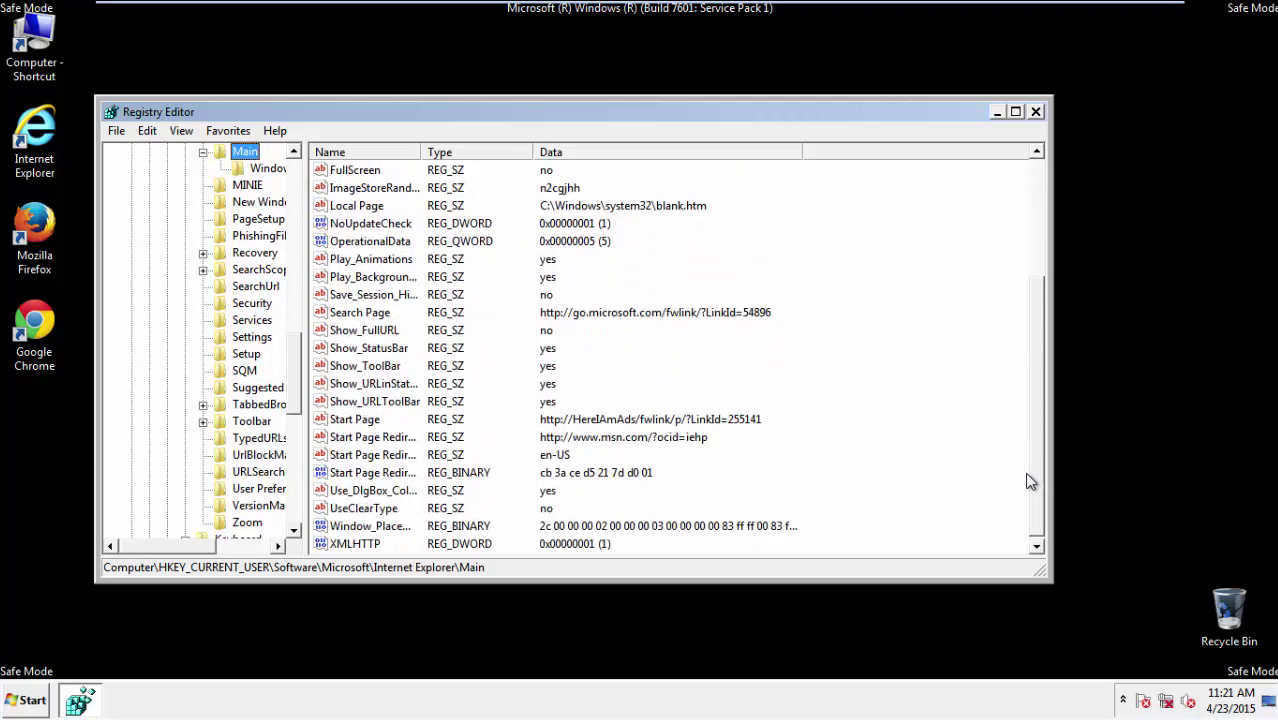
click(370, 420)
right_click(339, 424)
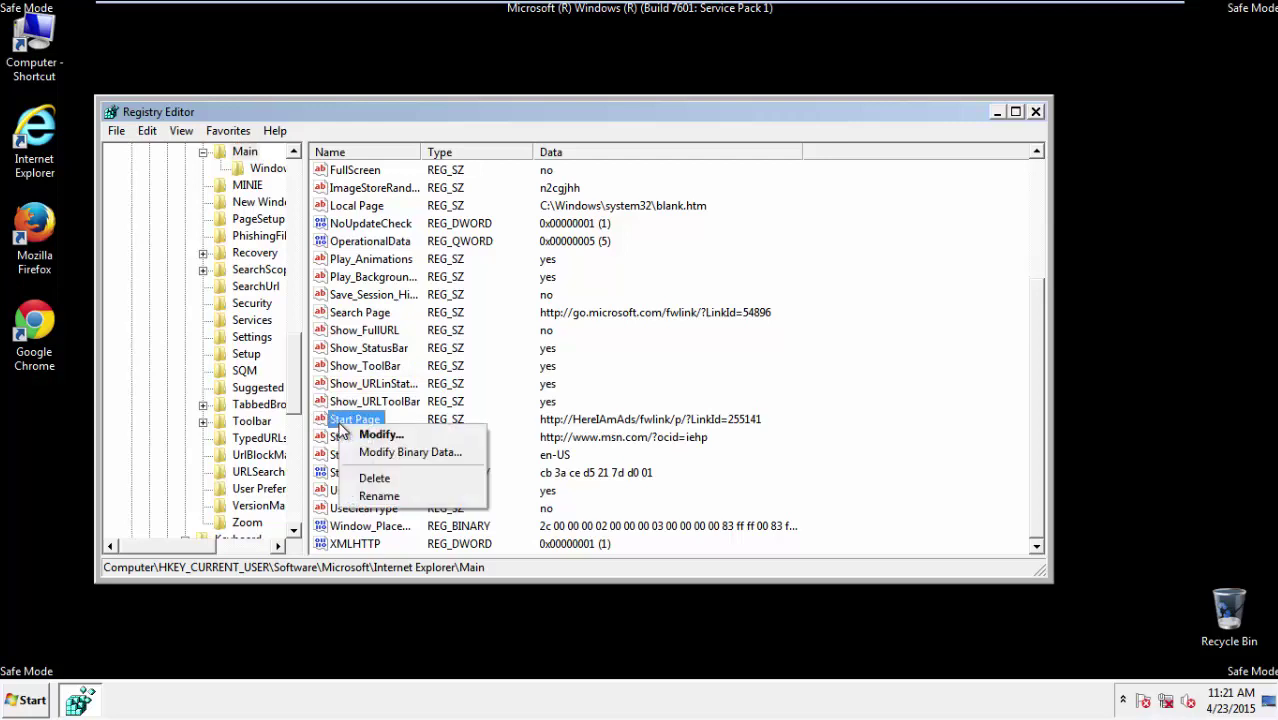
click(372, 478)
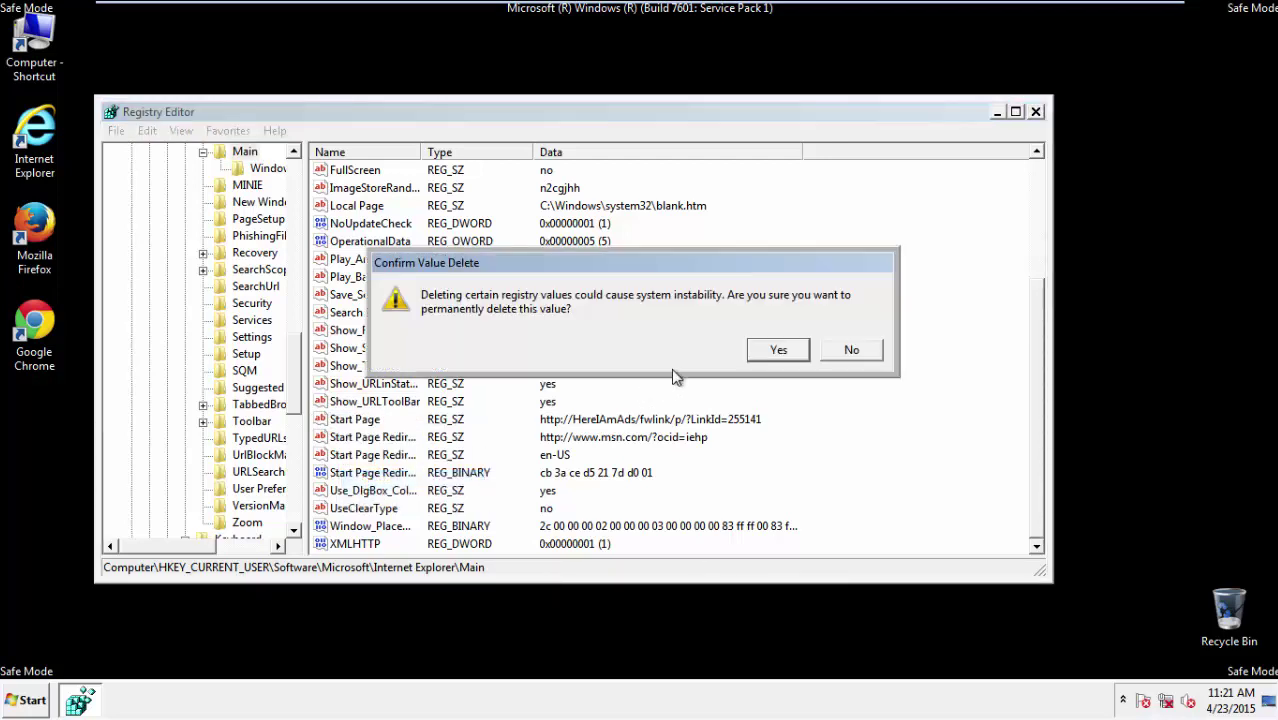
click(771, 350)
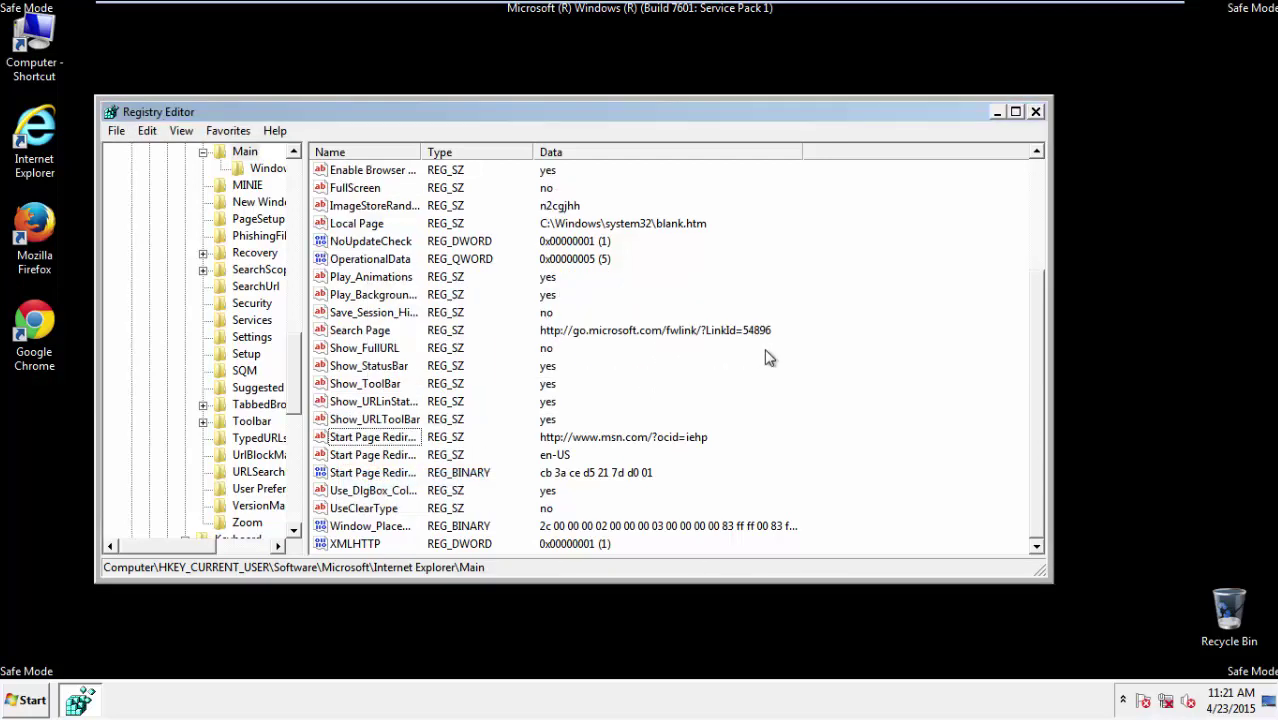
click(1036, 112)
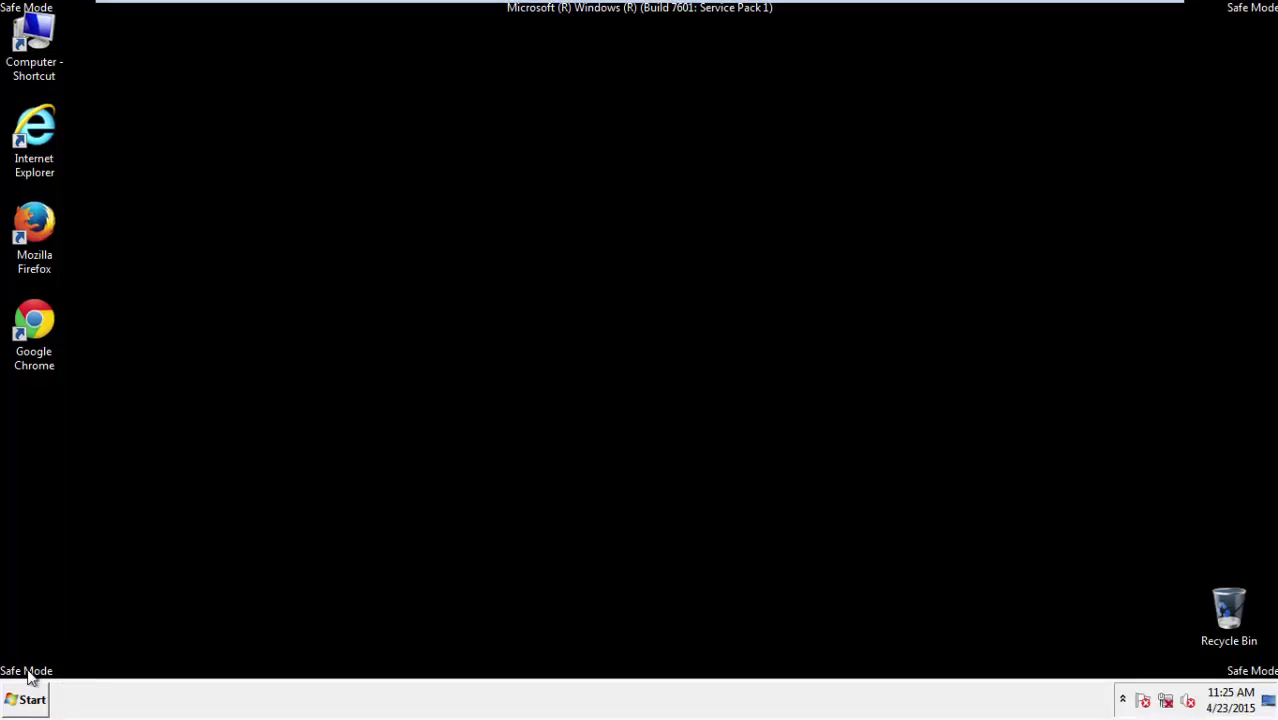
- Launch Mozilla Firefox and decline making it the default browser for now
double_click(46, 234)
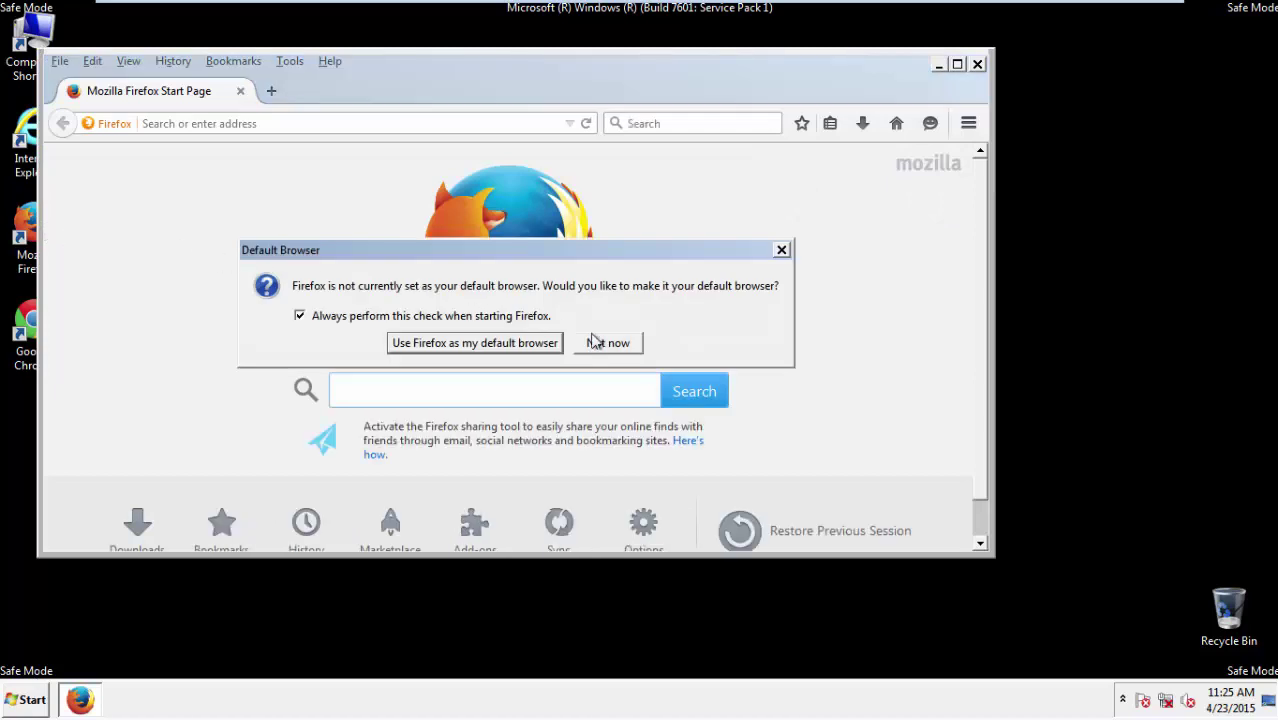
click(624, 343)
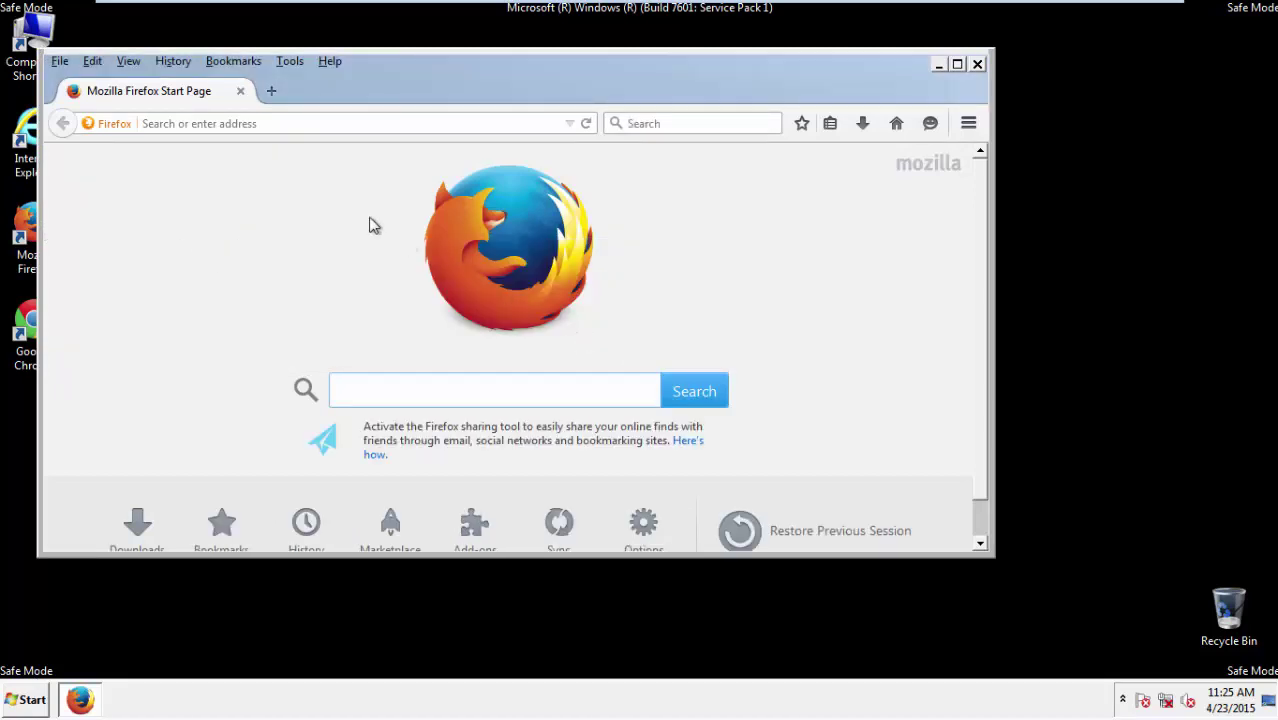
- Hide the Firefox menu bar and display it again
right_click(391, 77)
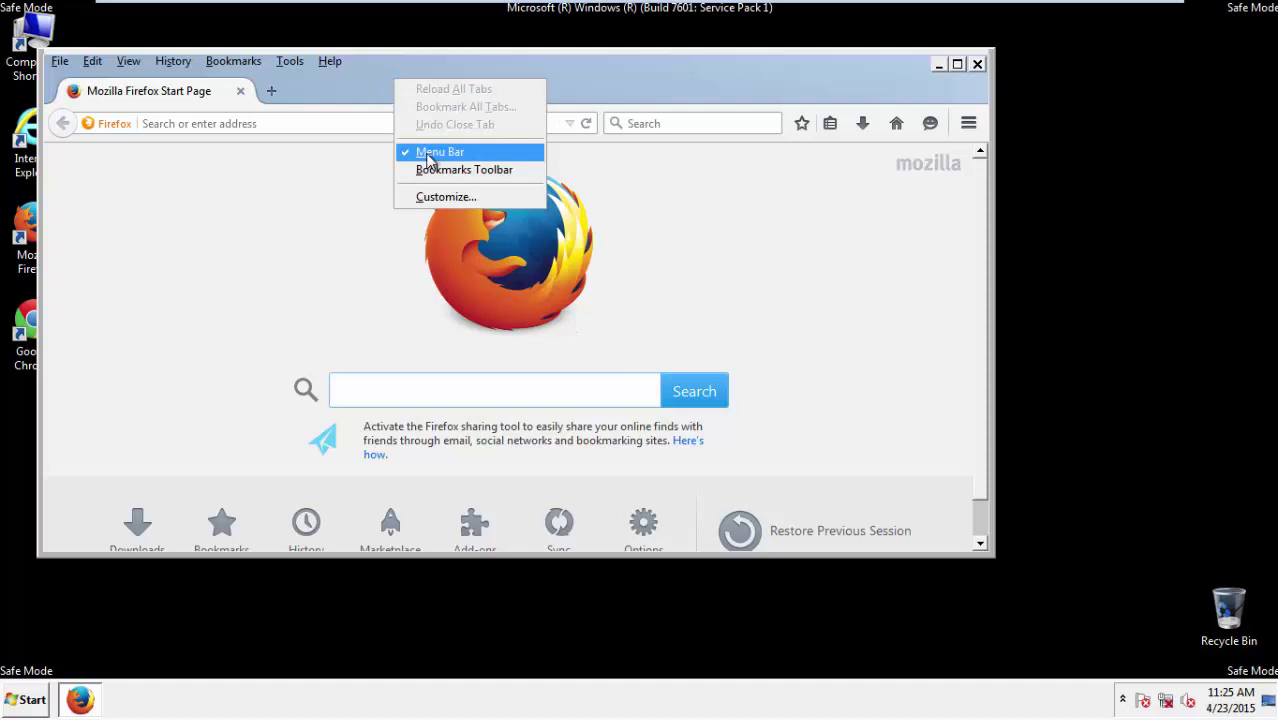
click(428, 152)
right_click(400, 80)
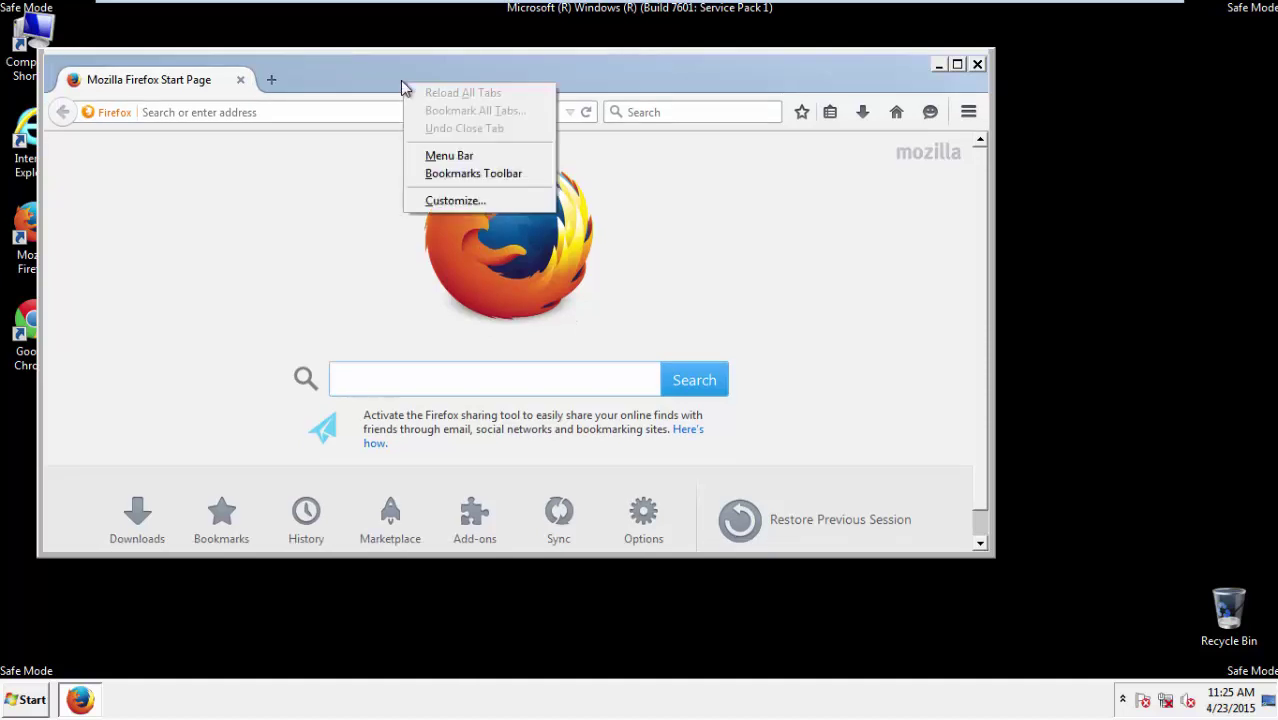
click(429, 156)
- Clear all Firefox history for the time range Everything, including cookies, cache, active logins, offline website data and site preferences
click(181, 64)
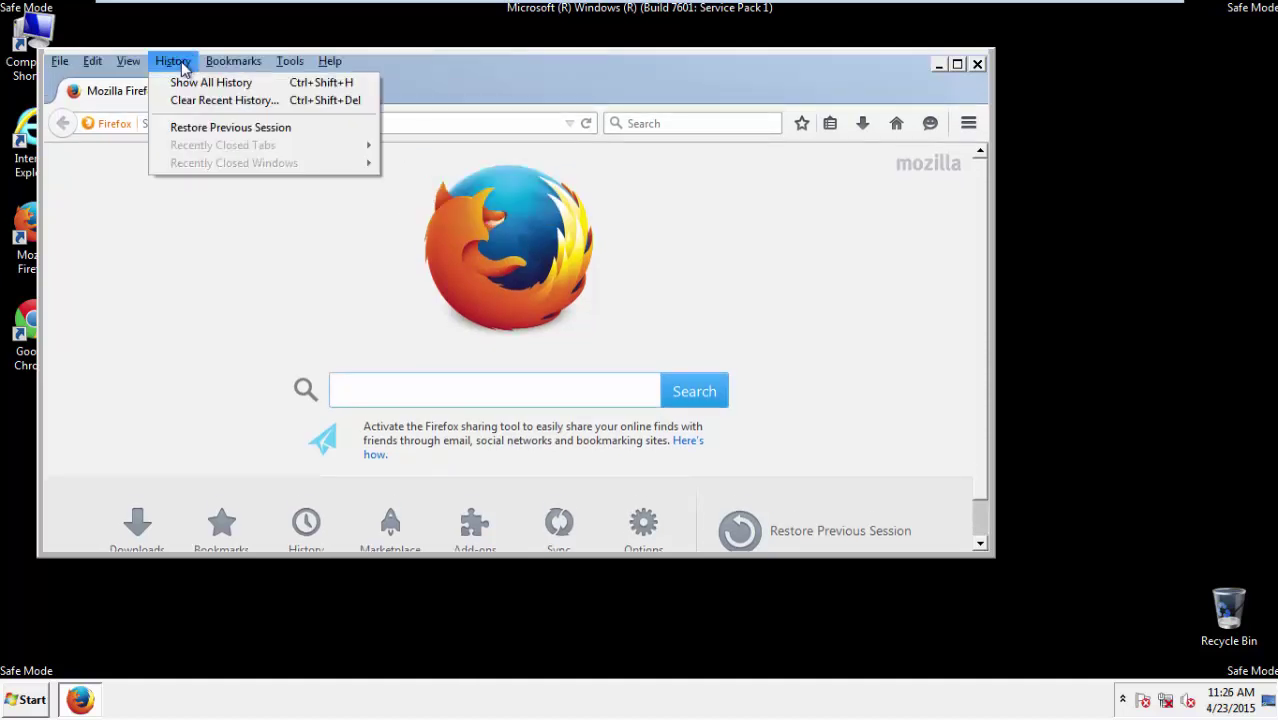
click(193, 100)
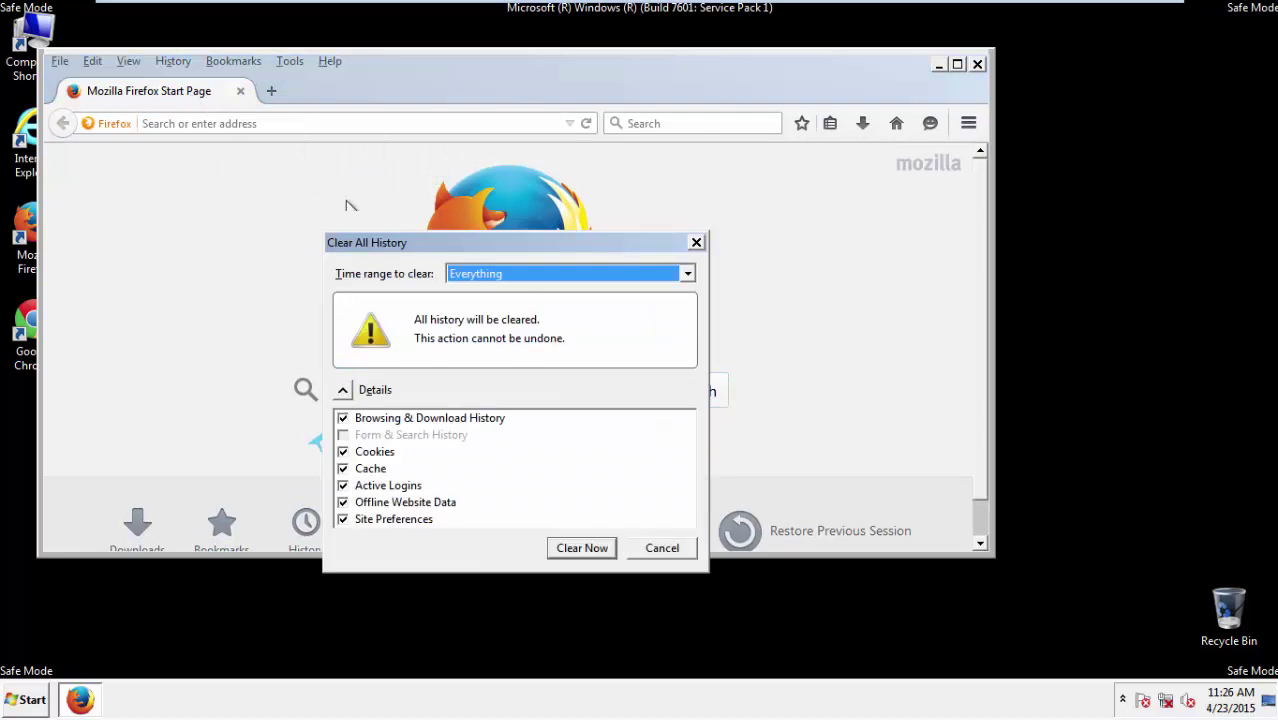
click(455, 276)
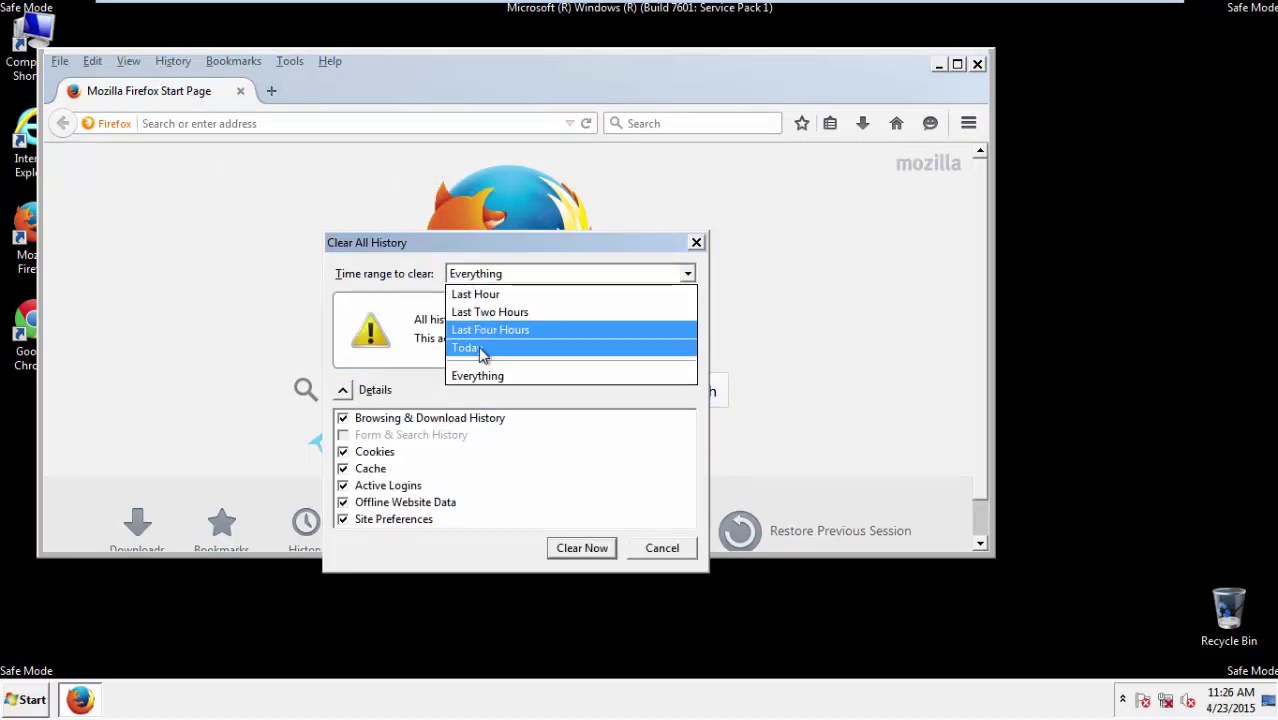
click(482, 375)
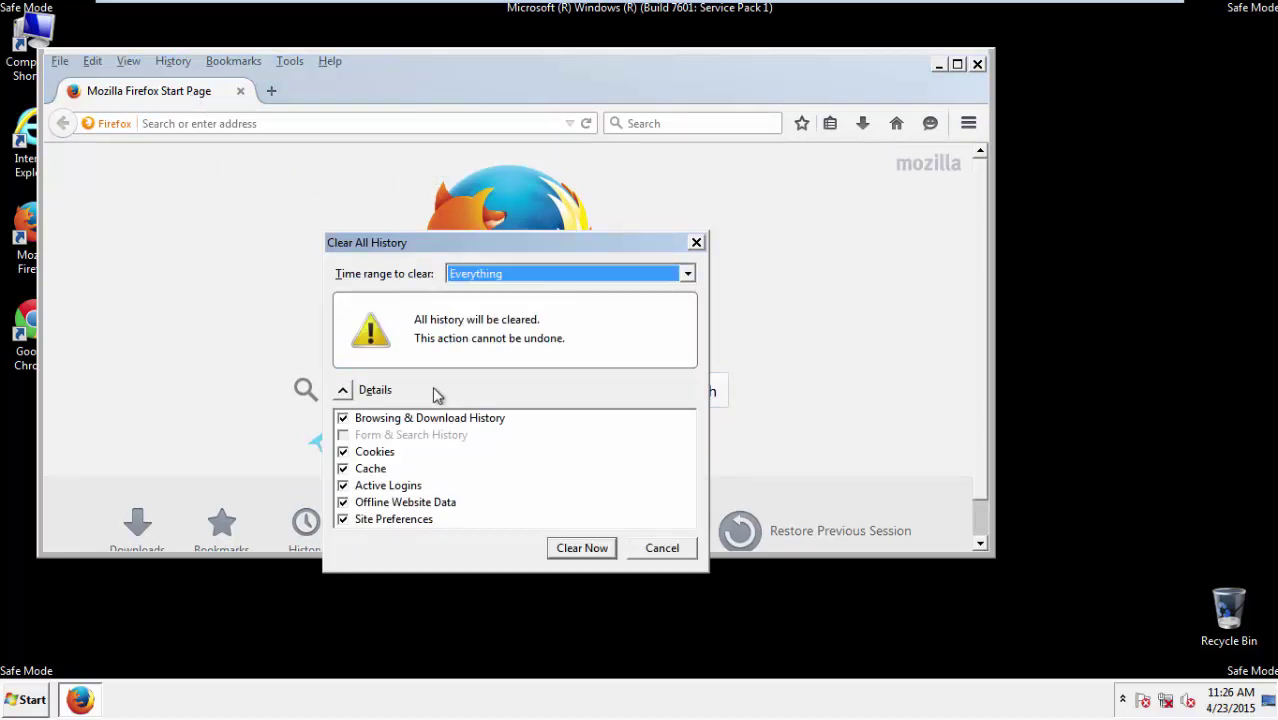
click(342, 502)
click(342, 502)
click(343, 519)
click(343, 519)
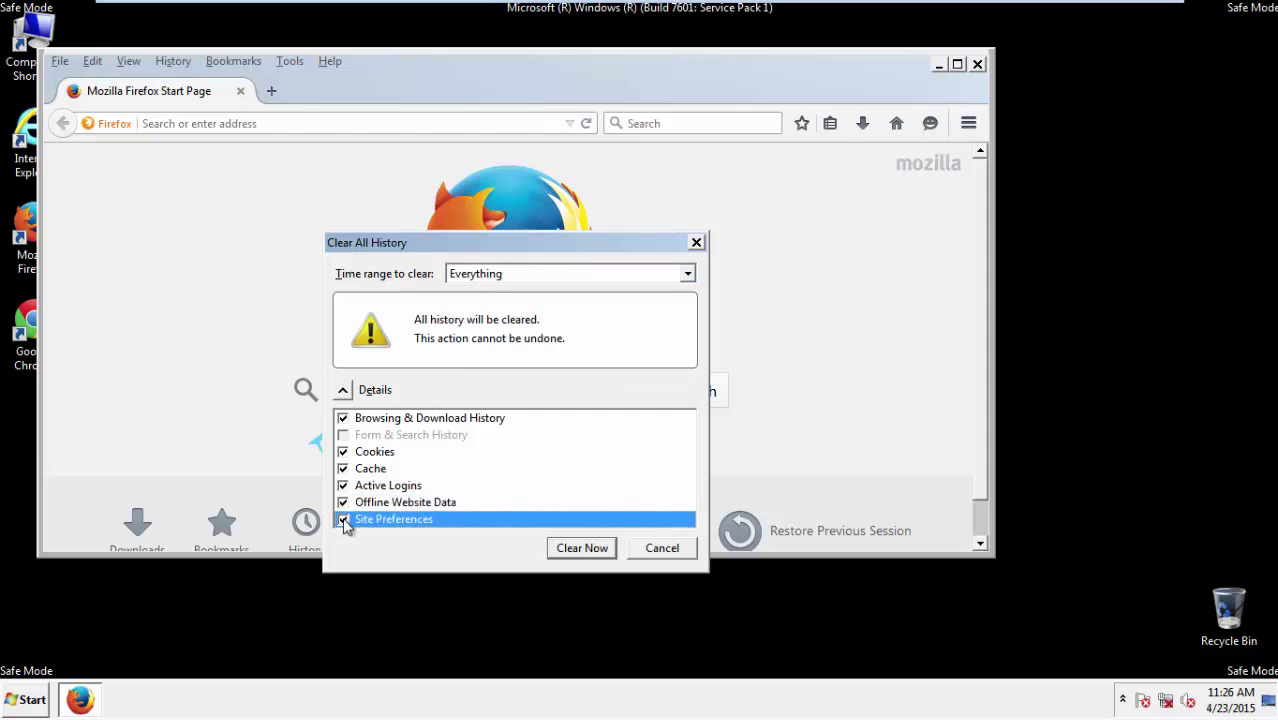
click(581, 549)
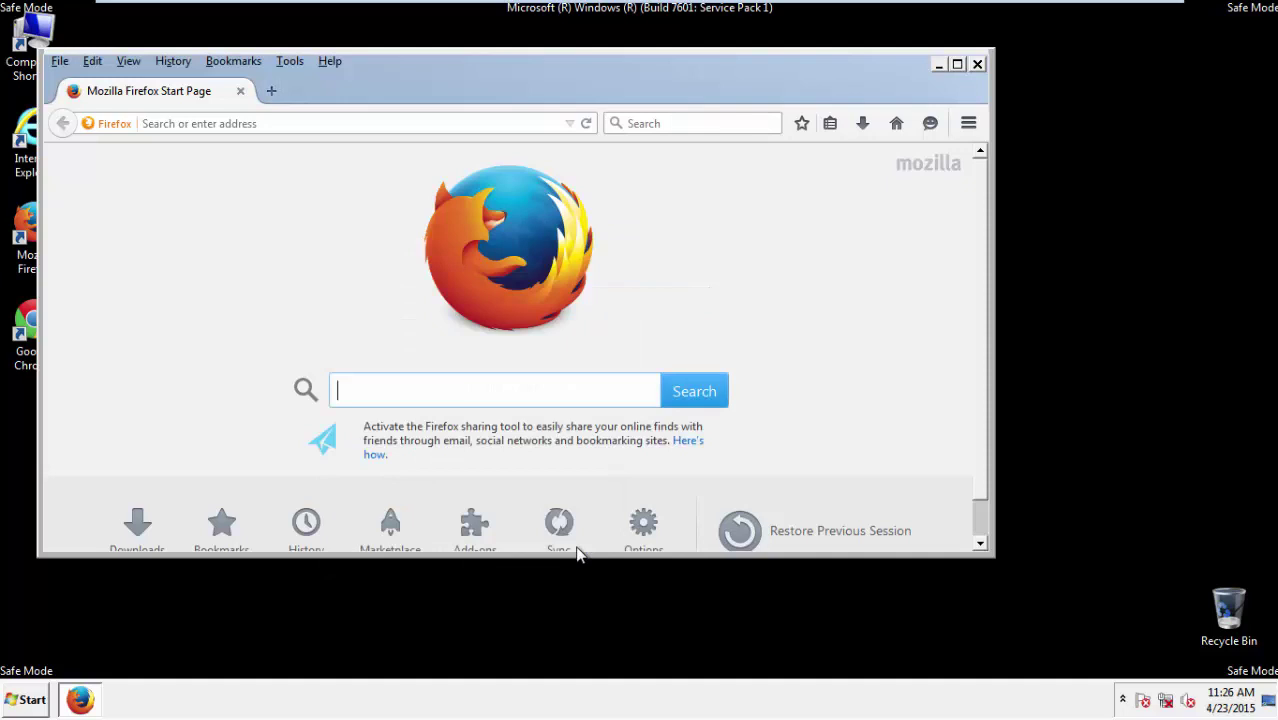
- Refresh Firefox from its Troubleshooting Information page and finish the import wizard
click(330, 62)
click(372, 155)
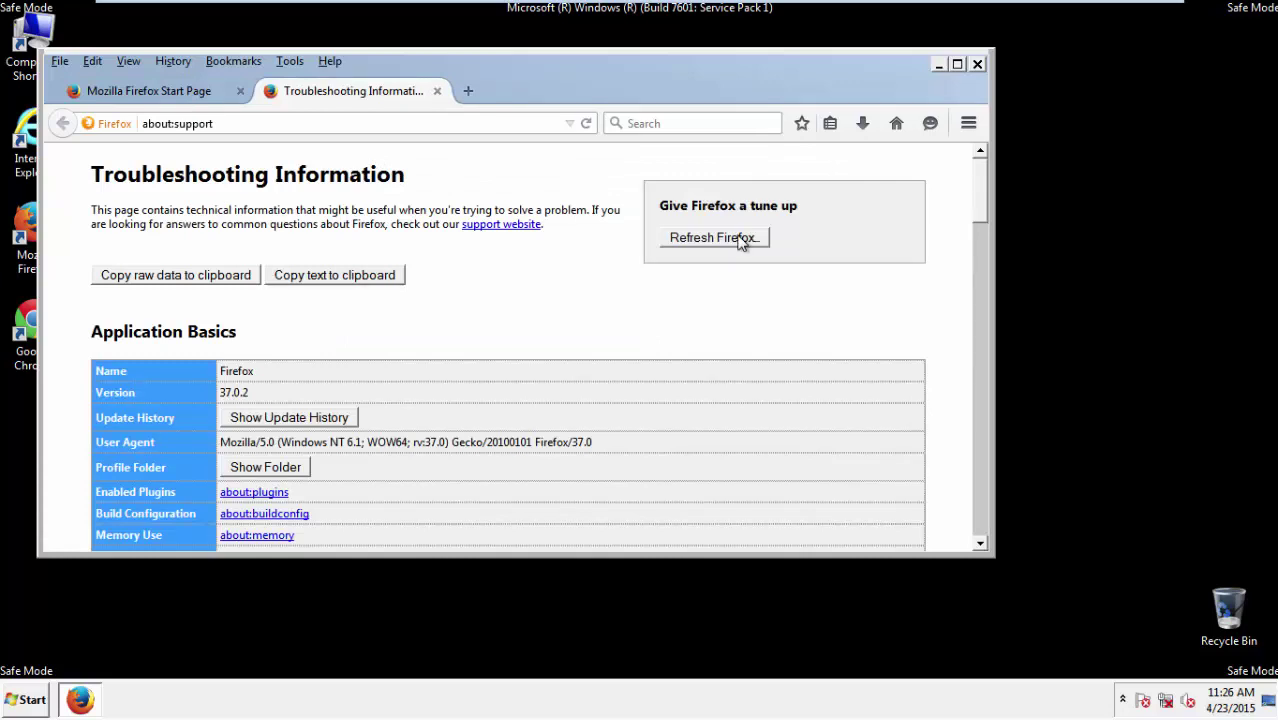
click(741, 240)
click(519, 346)
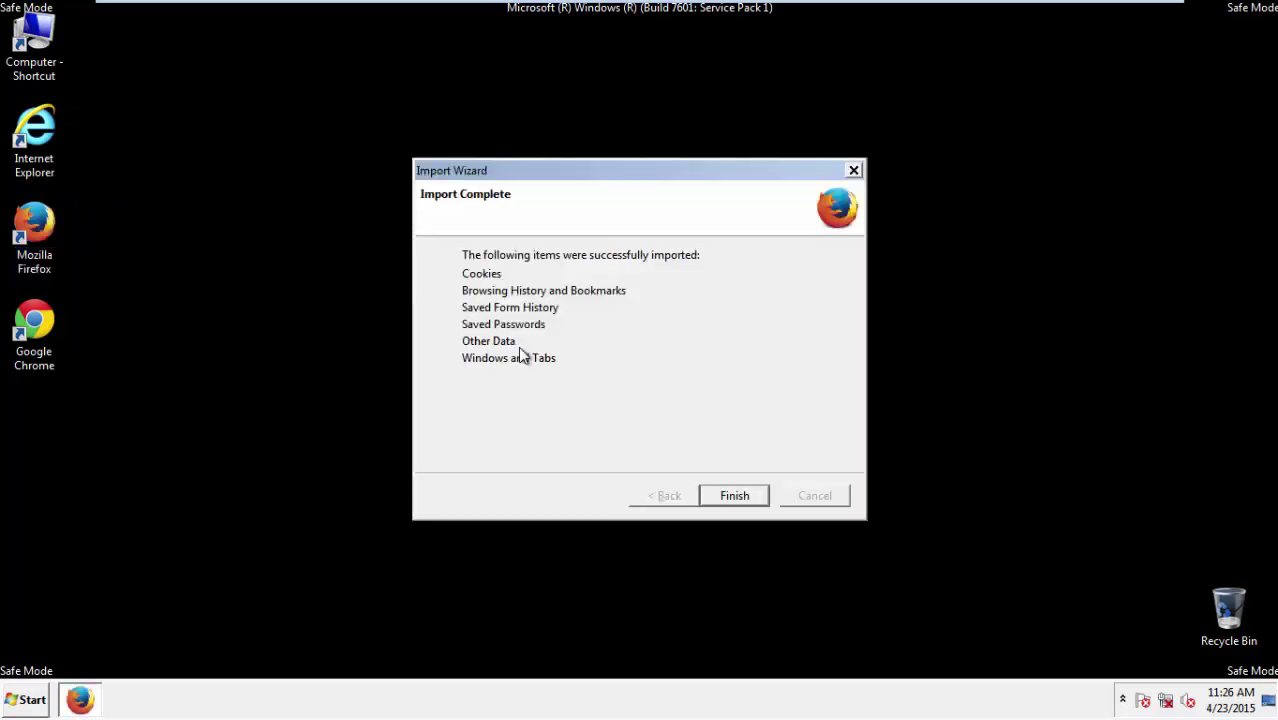
click(735, 496)
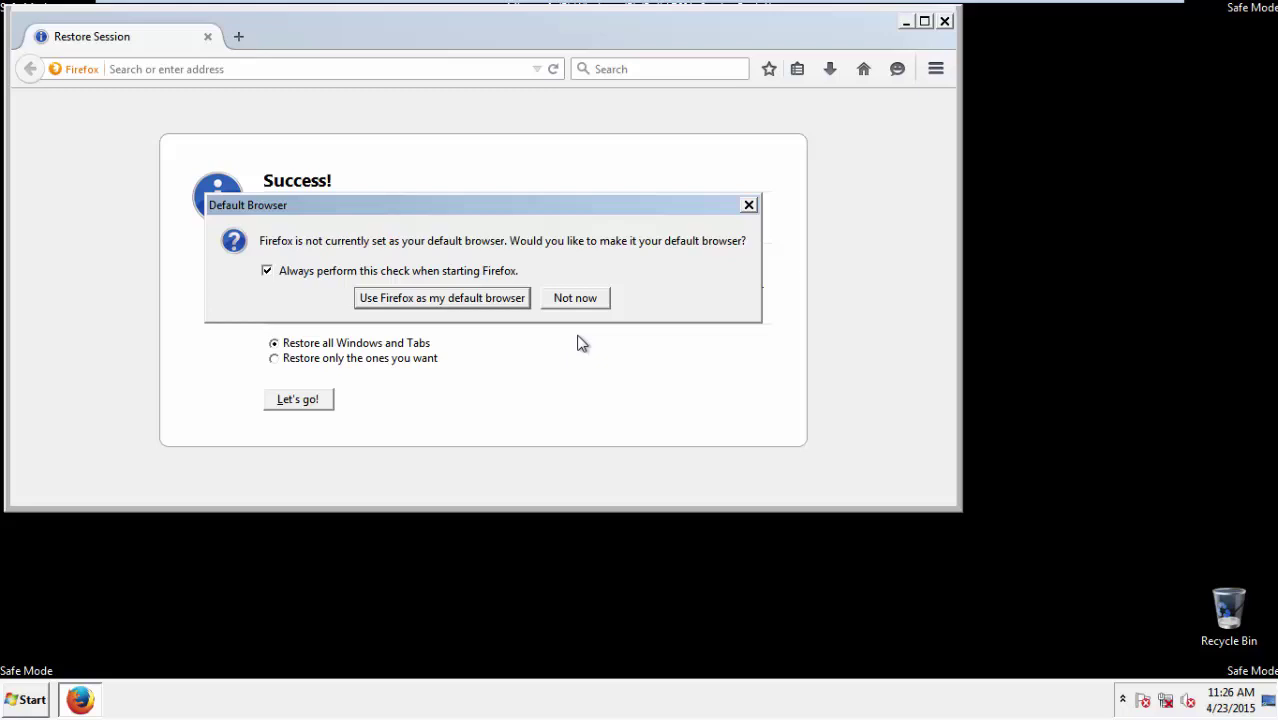
- Decline making Firefox the default browser for now and close the browser
click(576, 297)
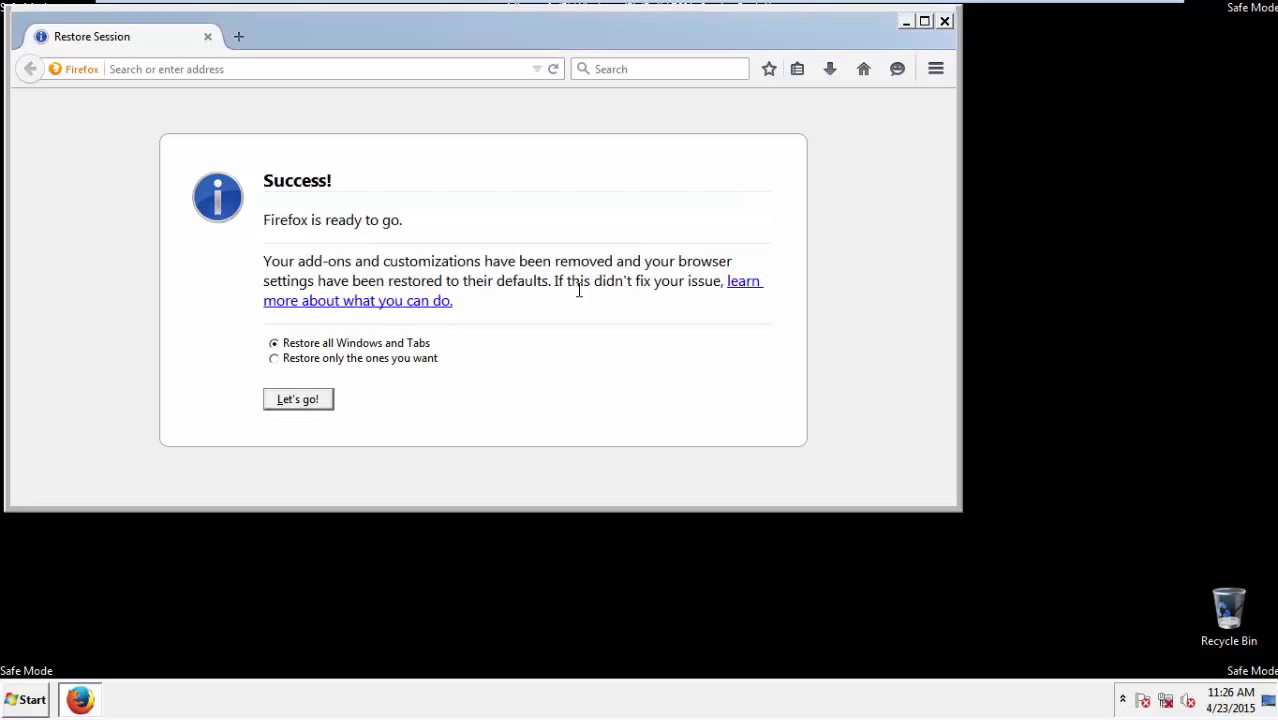
click(945, 22)
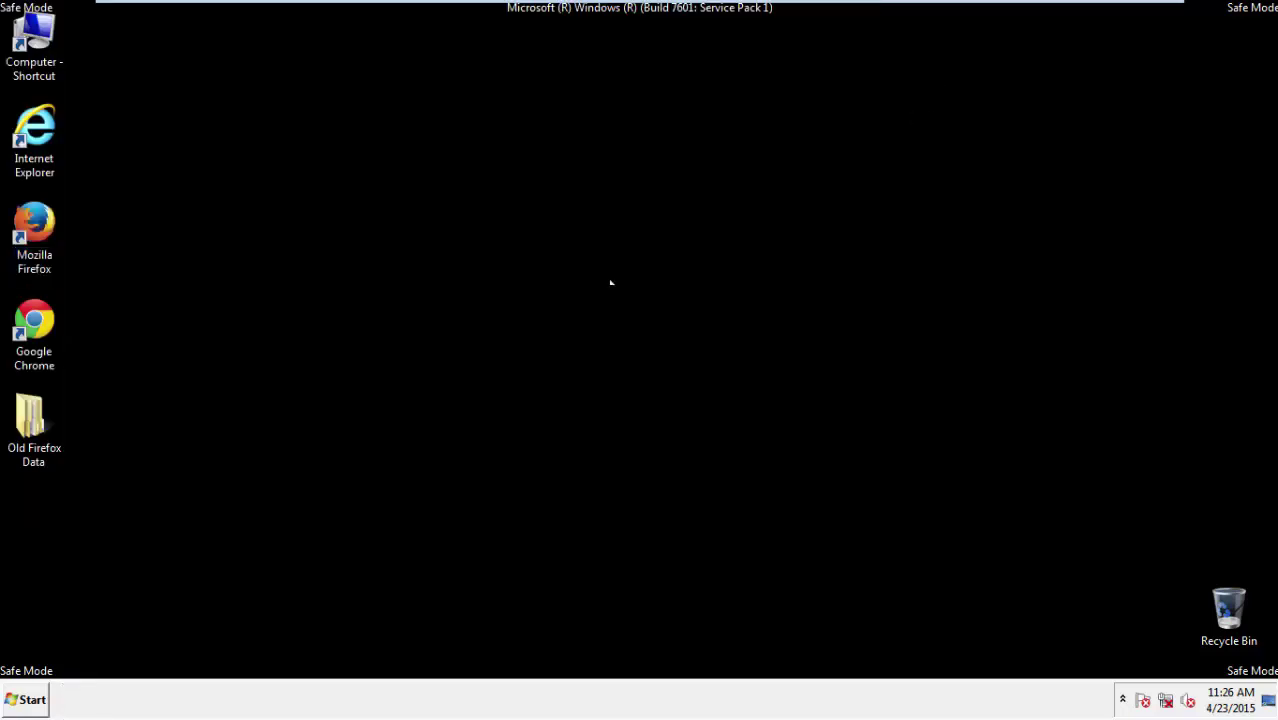
- Launch Google Chrome and stop it from asking to become the default browser
click(30, 318)
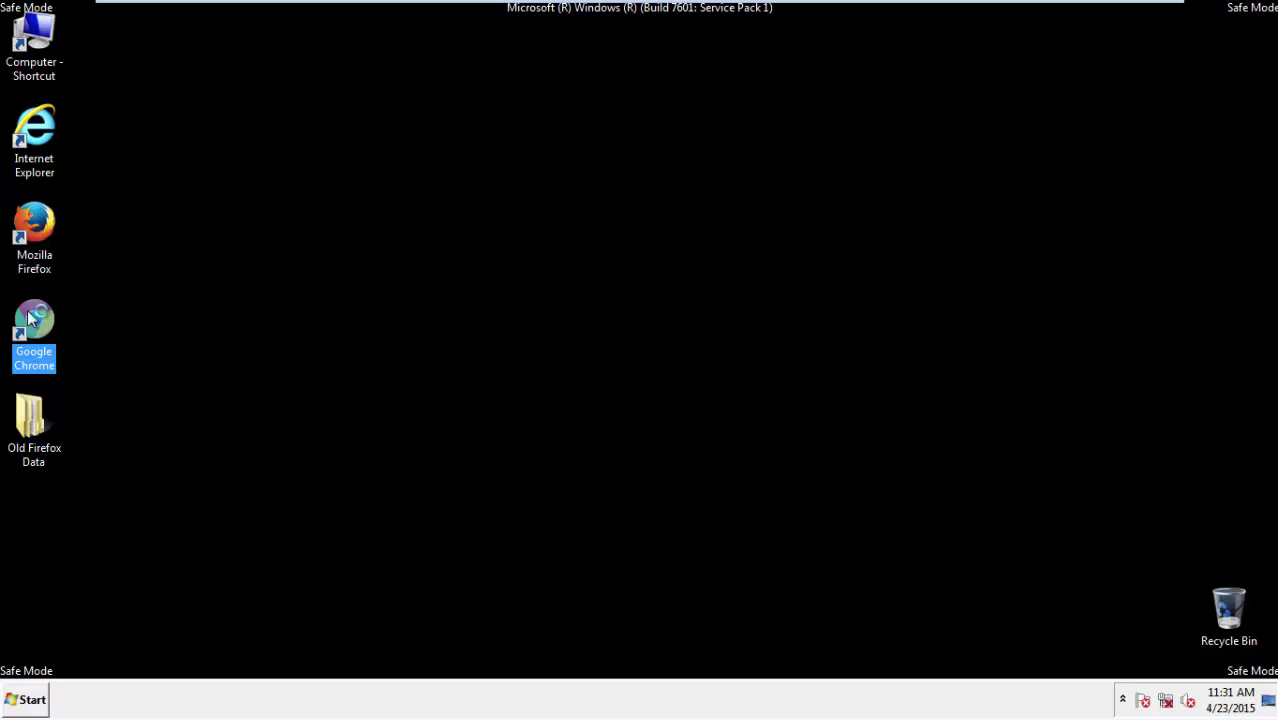
double_click(30, 318)
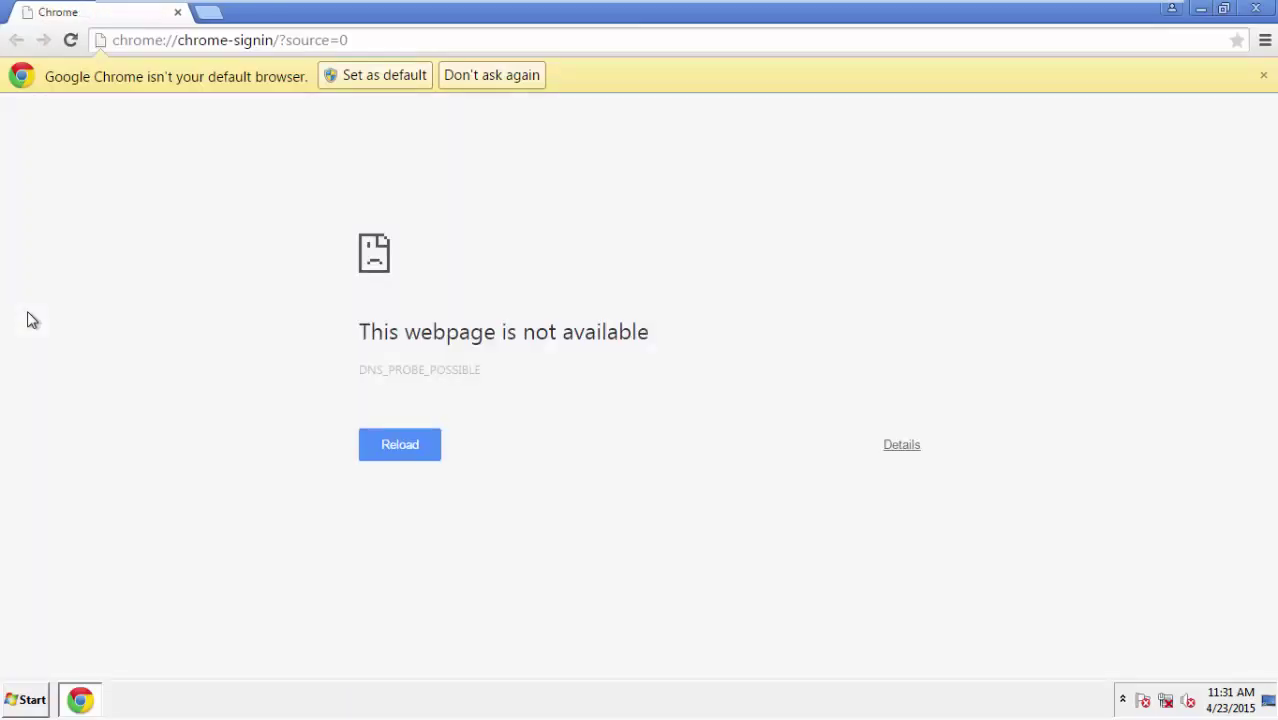
click(491, 76)
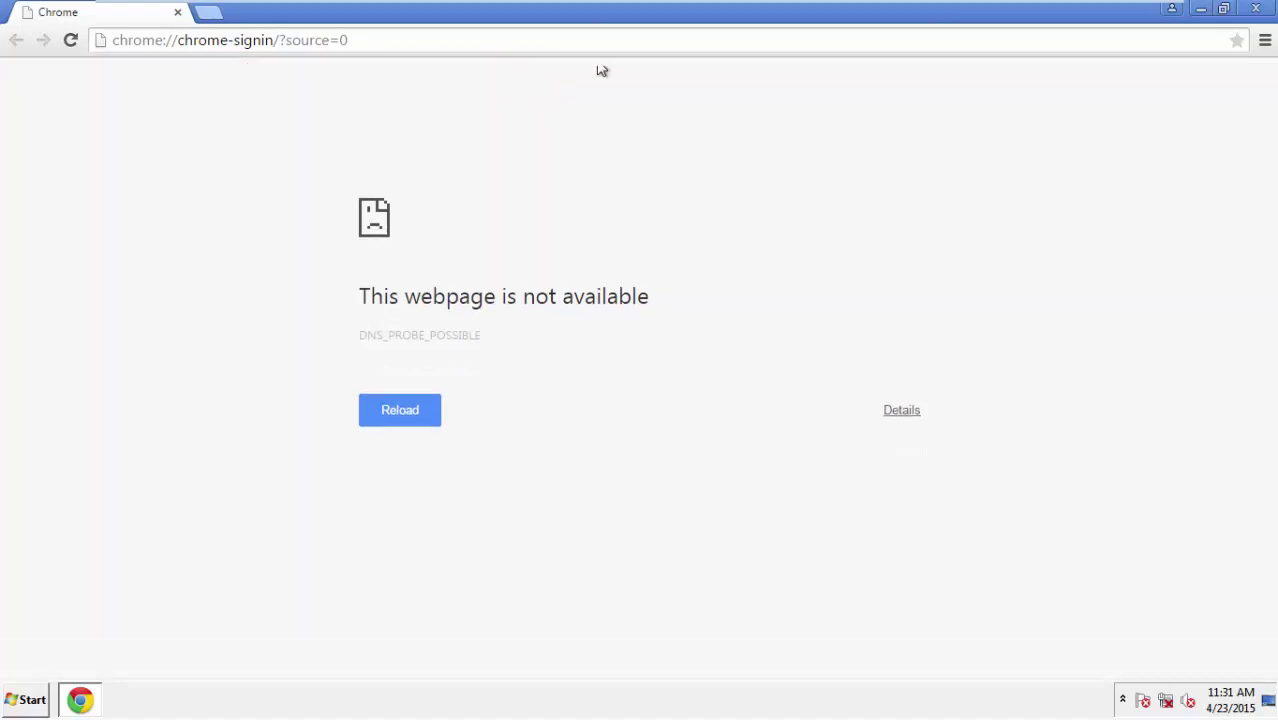
- Go from Chrome's settings to the browsing history and open the Clear browsing data dialog
click(1265, 42)
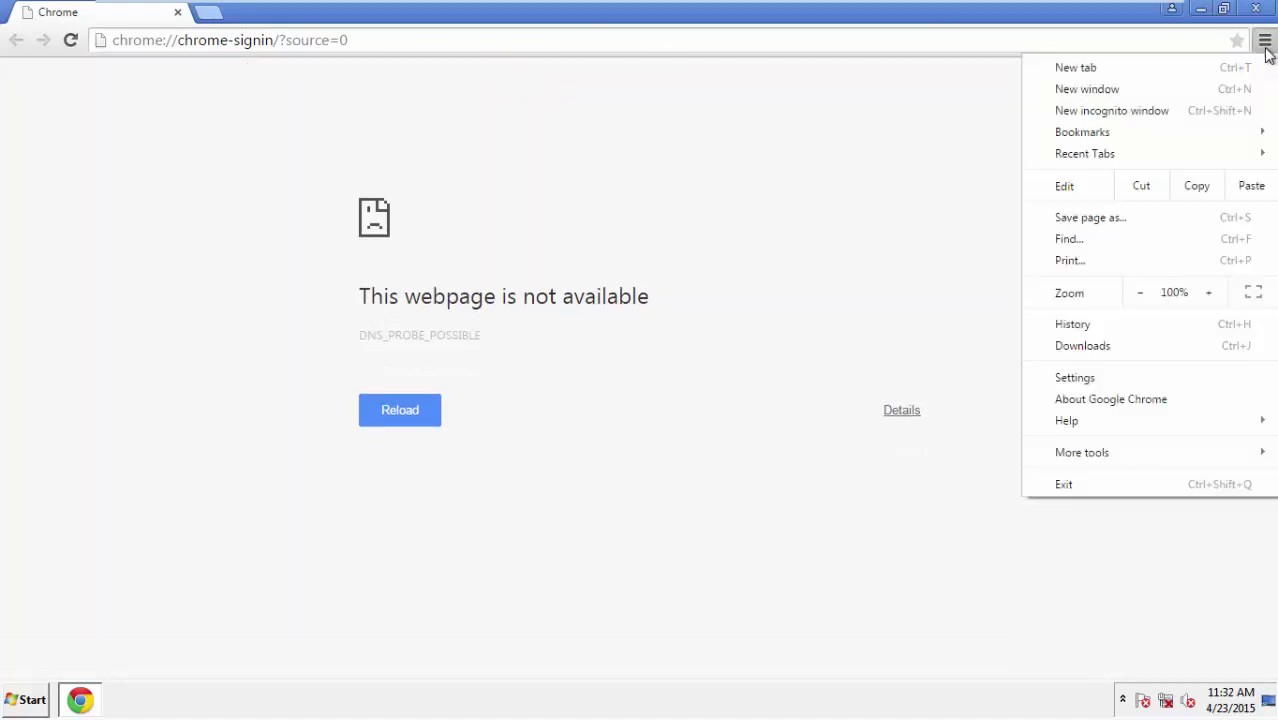
click(1084, 377)
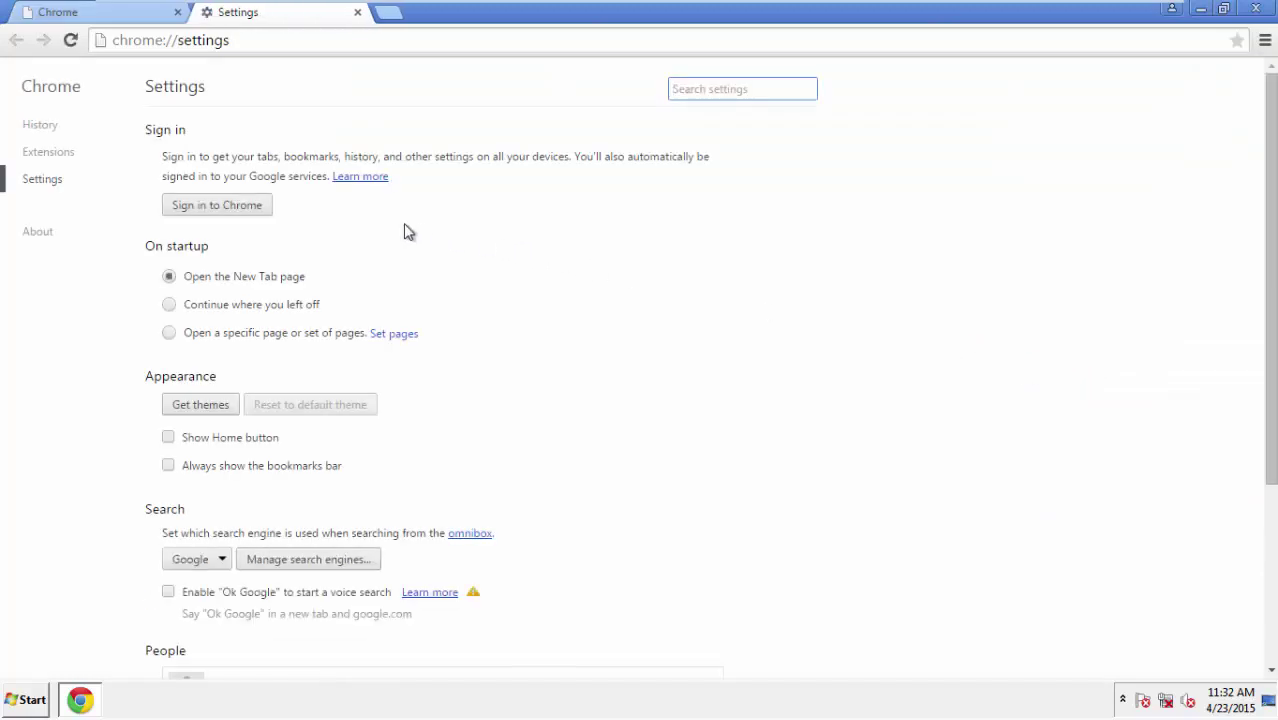
click(42, 126)
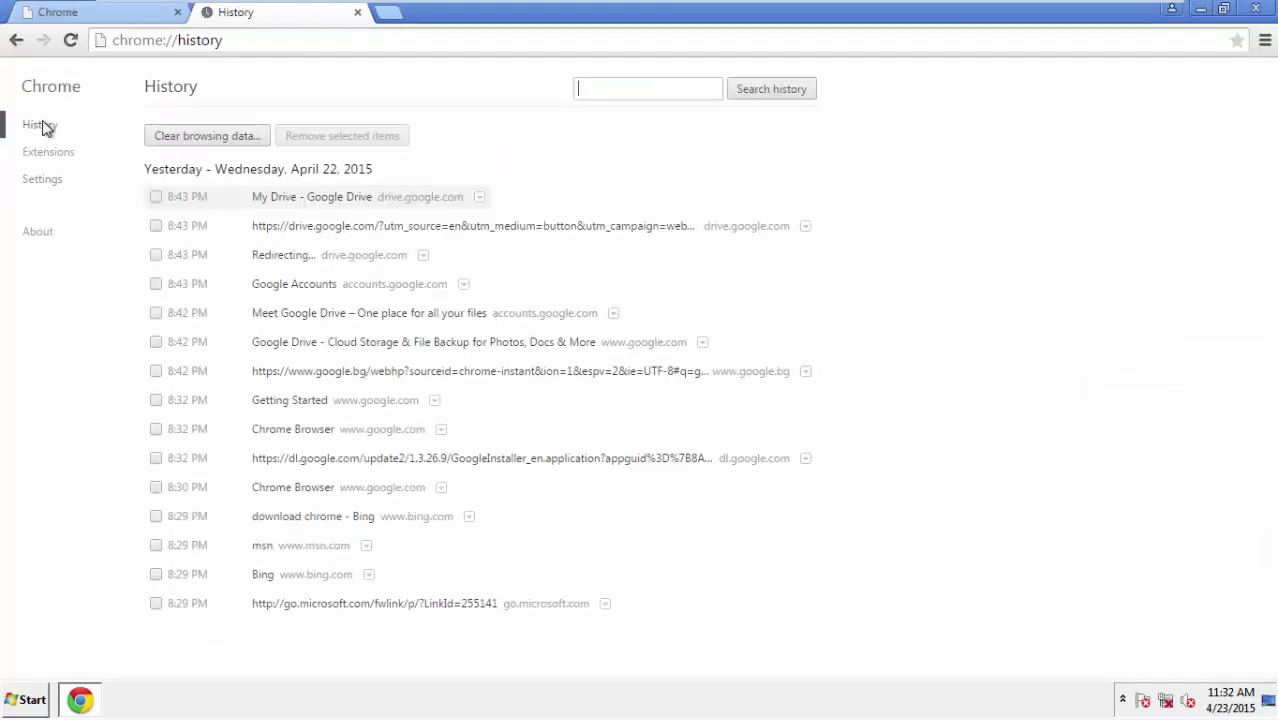
click(193, 137)
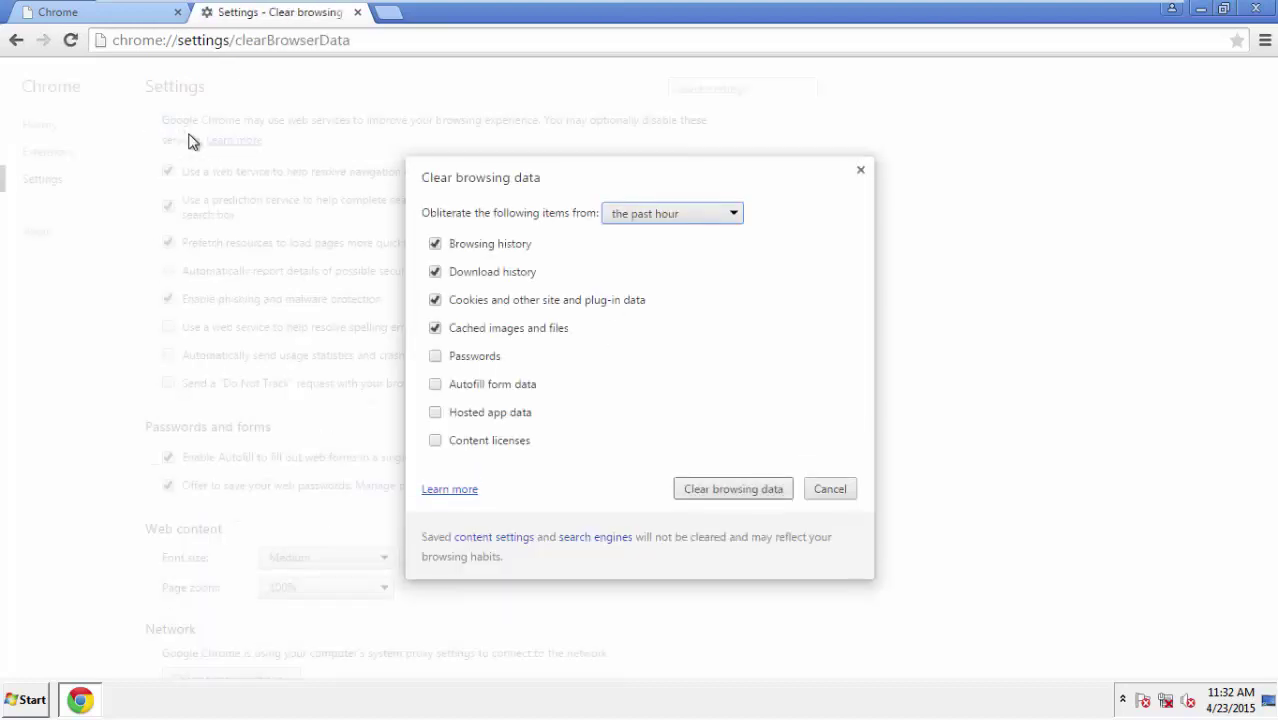
- Clear Chrome's browsing data from the beginning of time, adding Autofill form data and Hosted app data to the selected items
click(645, 212)
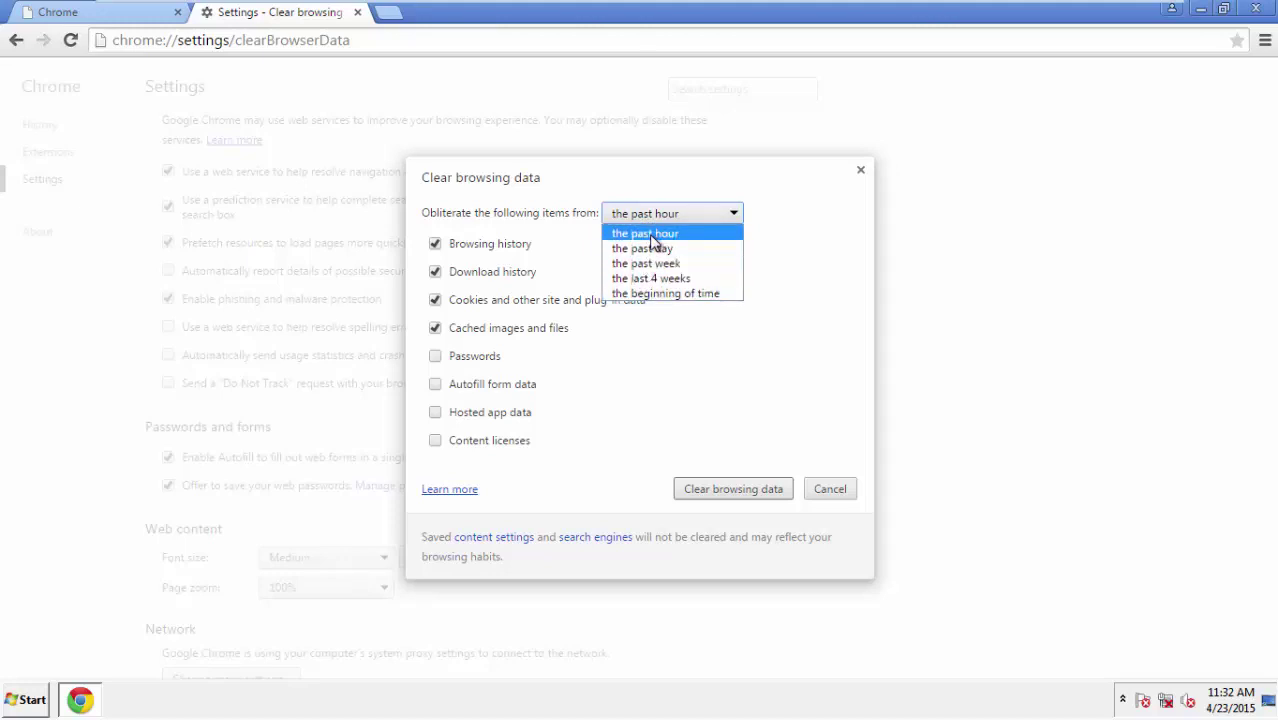
click(640, 294)
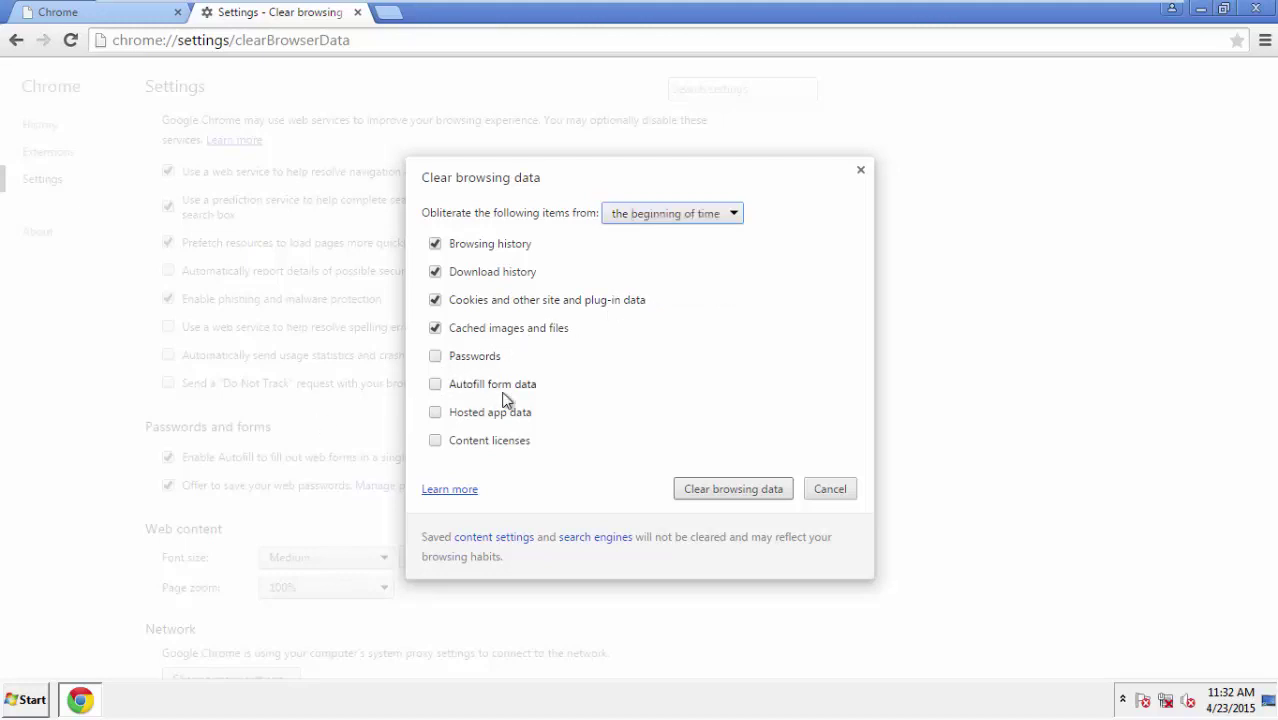
click(445, 390)
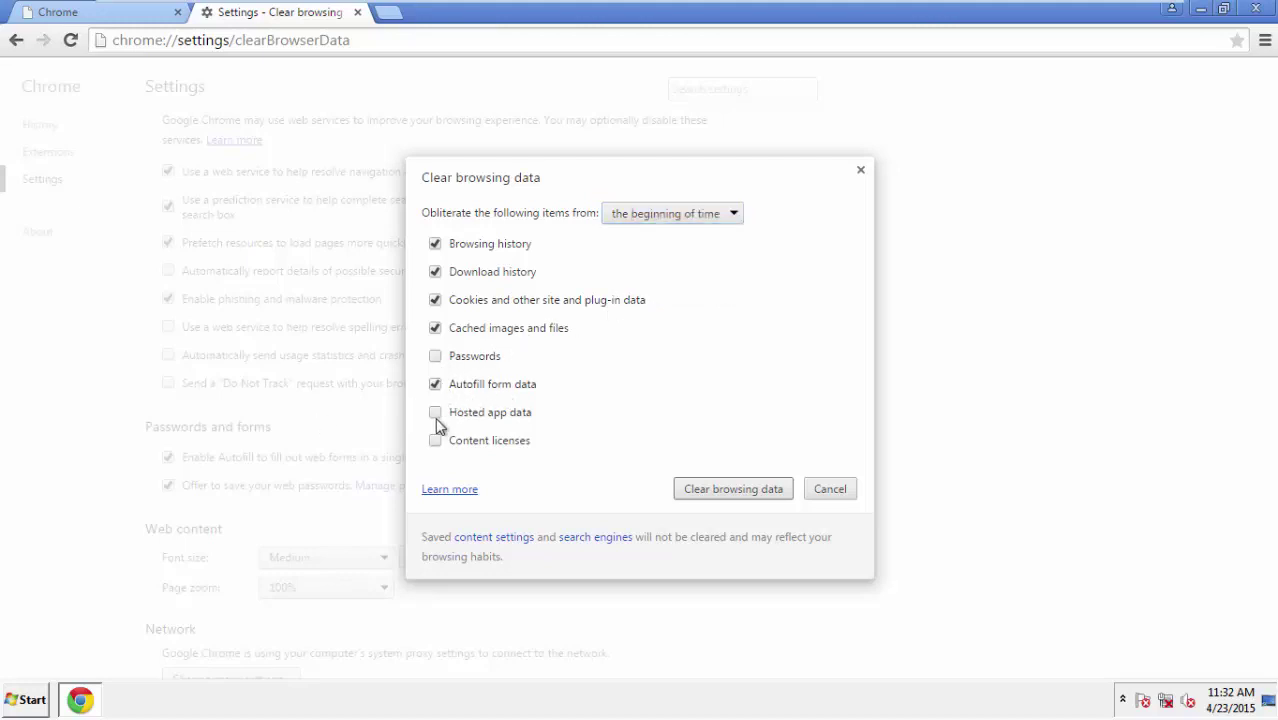
click(436, 412)
click(712, 488)
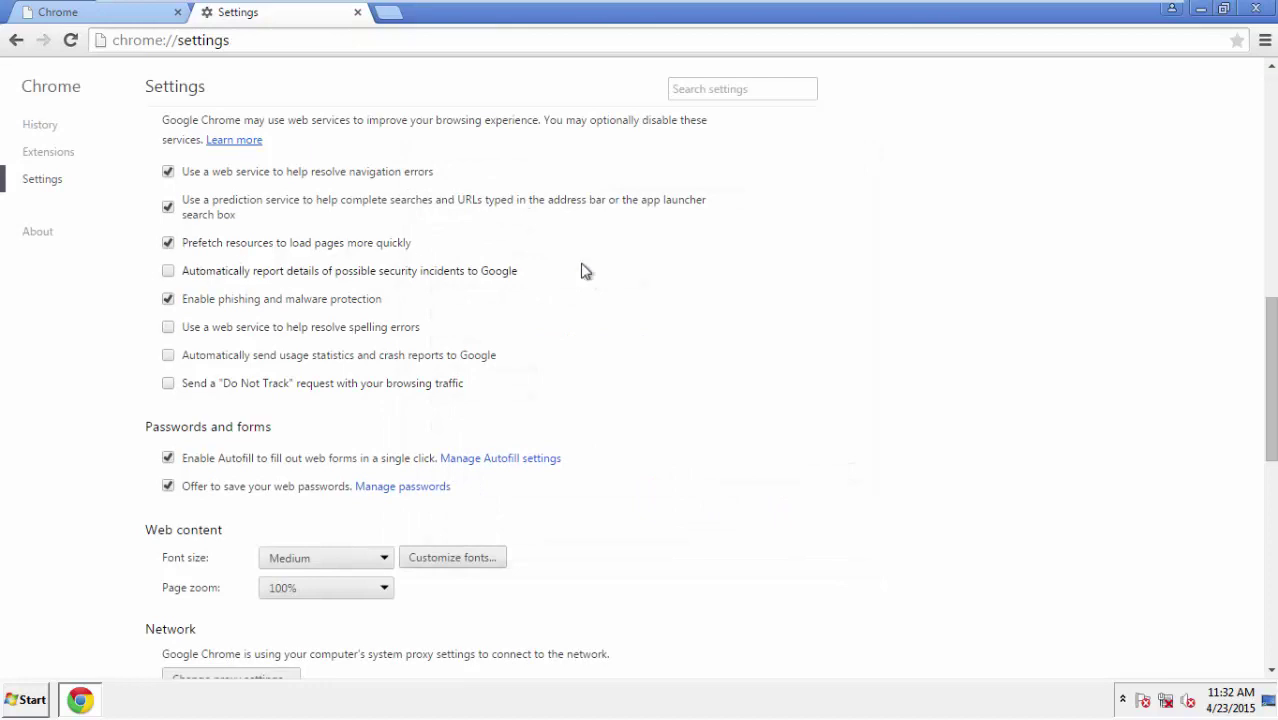
- Reset Chrome's settings to their original defaults and close the browser
drag(1270, 318, 1258, 552)
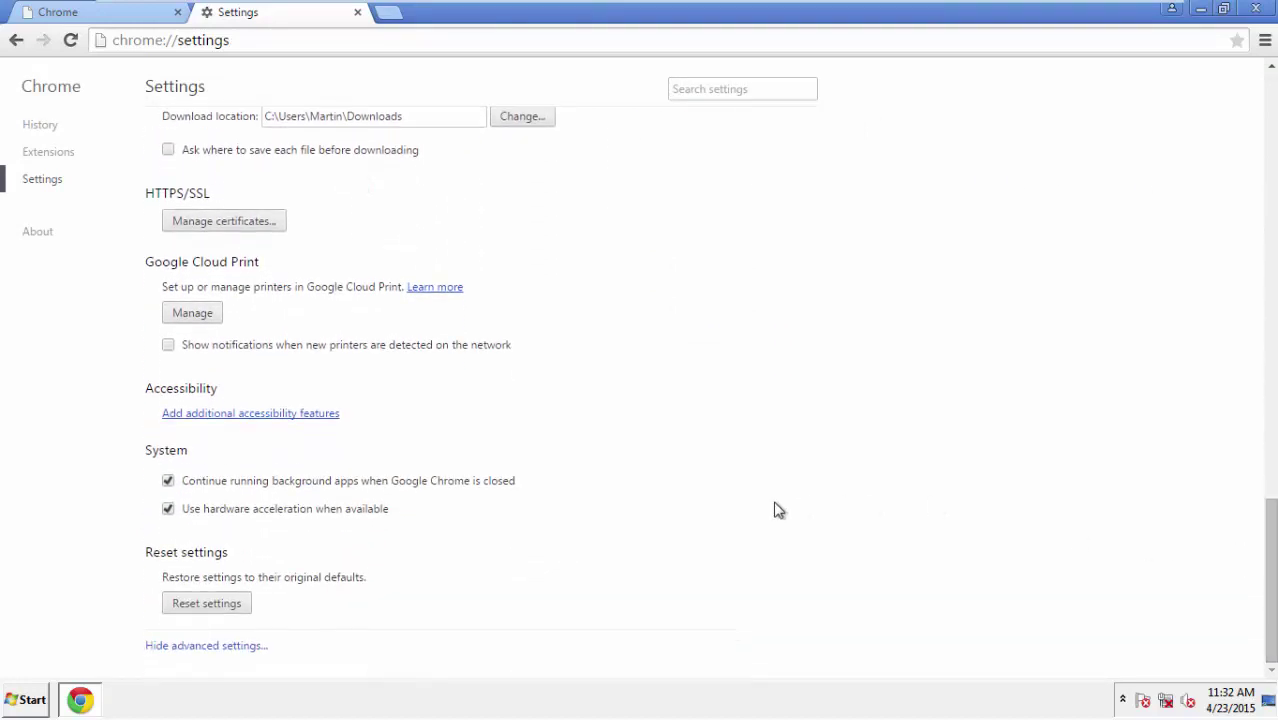
click(206, 604)
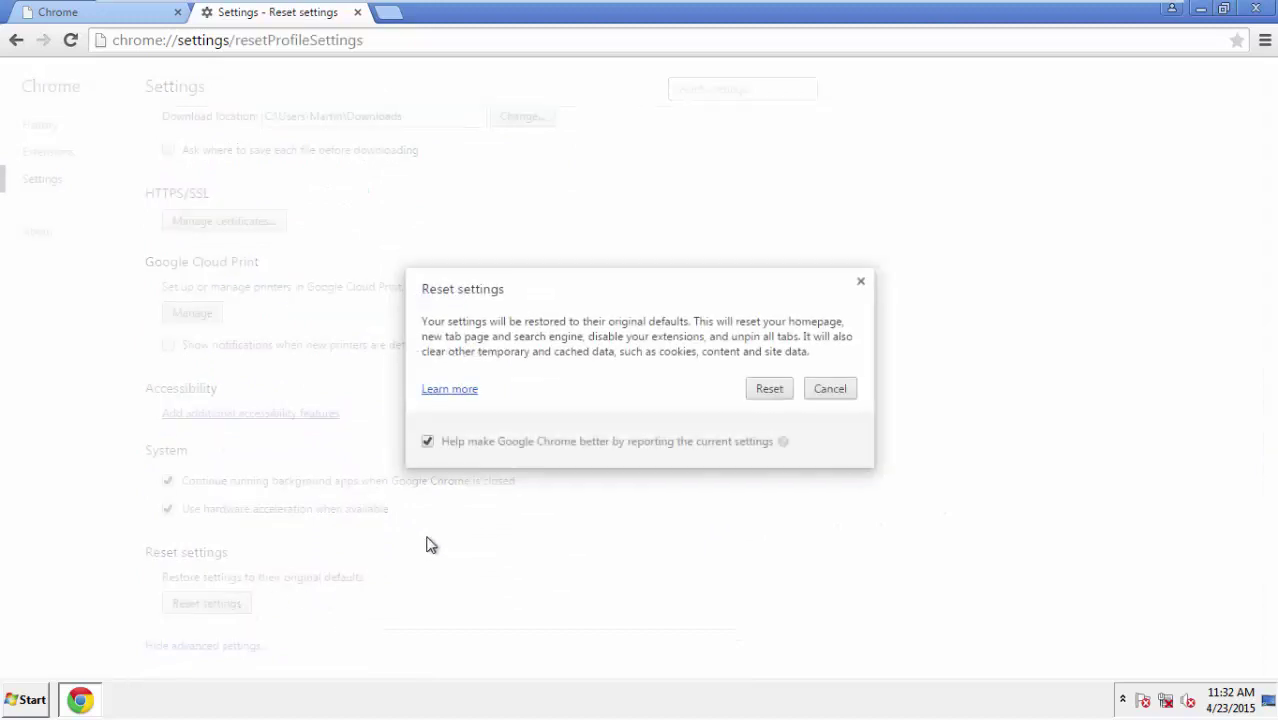
click(769, 390)
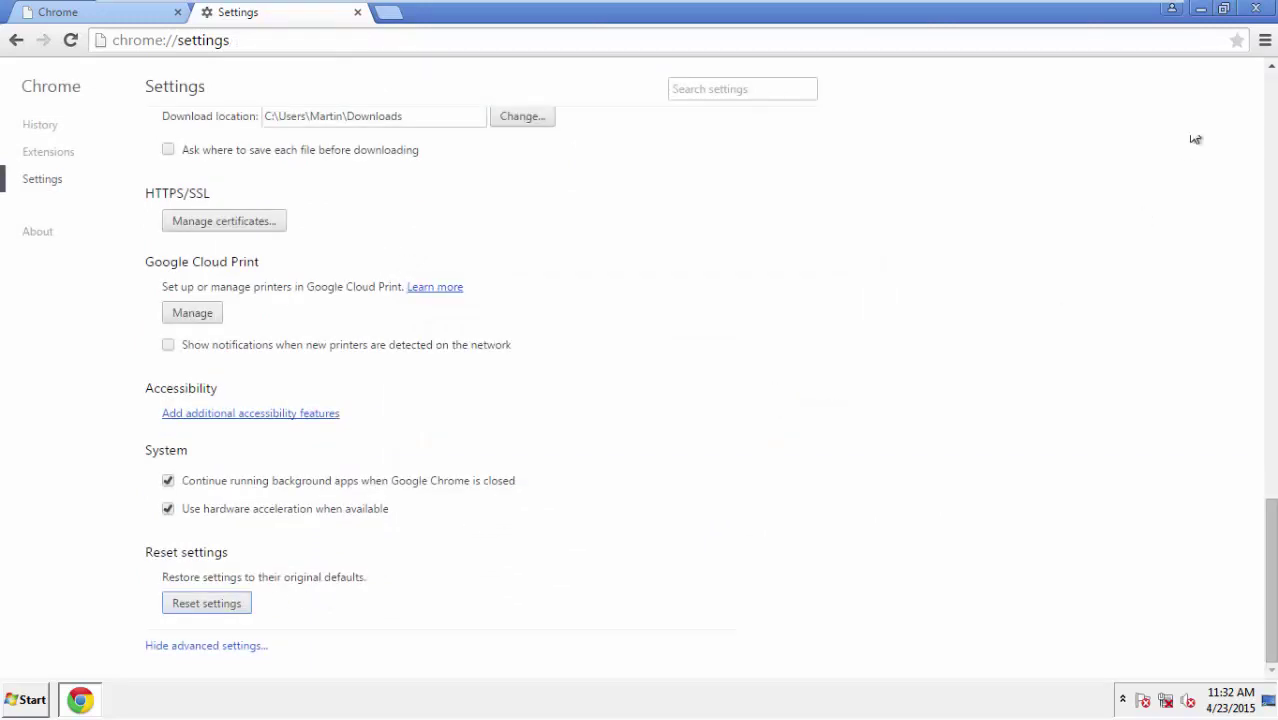
click(1245, 8)
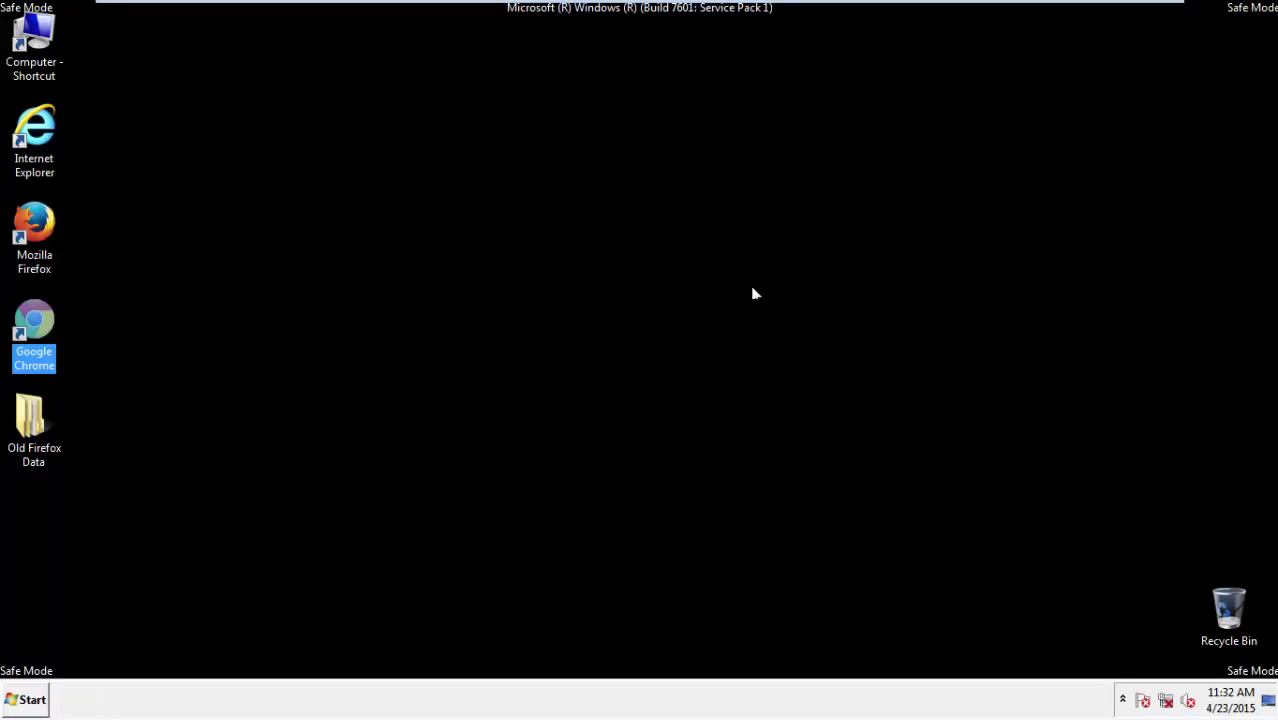
click(688, 324)
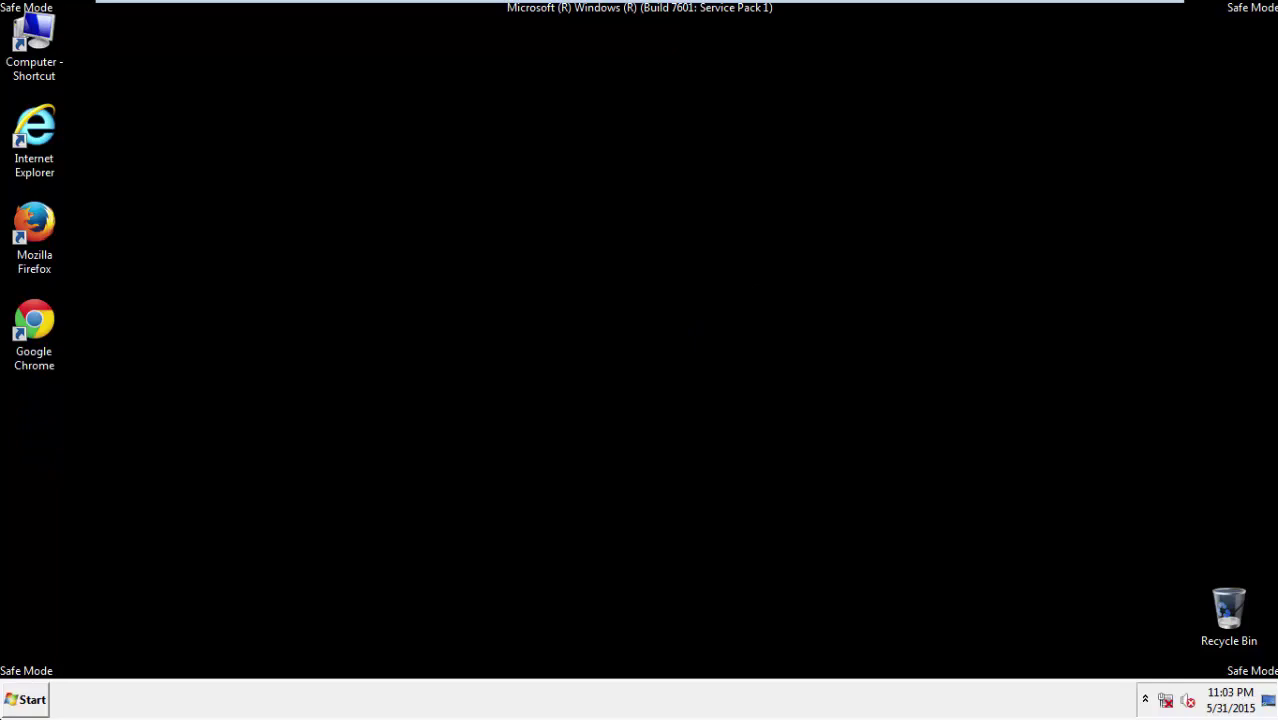
- Launch Mozilla Firefox and open the list of installed extensions in the Add-ons Manager
double_click(34, 226)
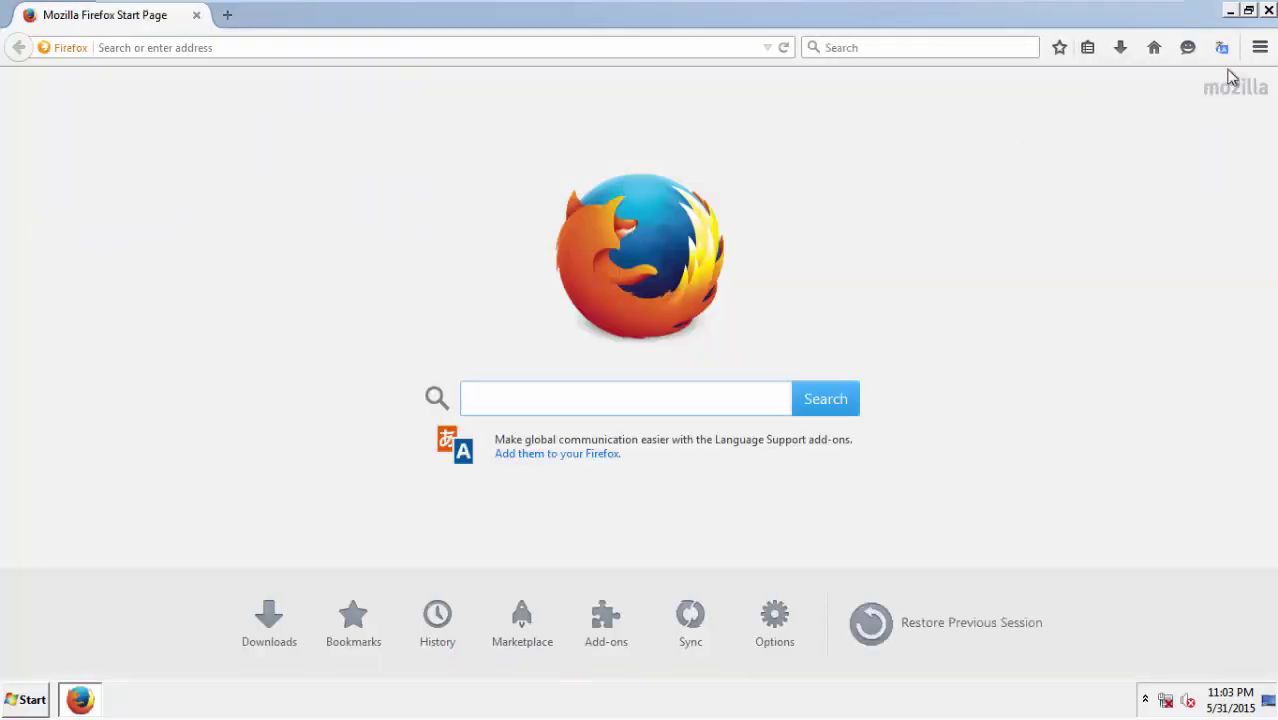
click(1260, 47)
click(1218, 330)
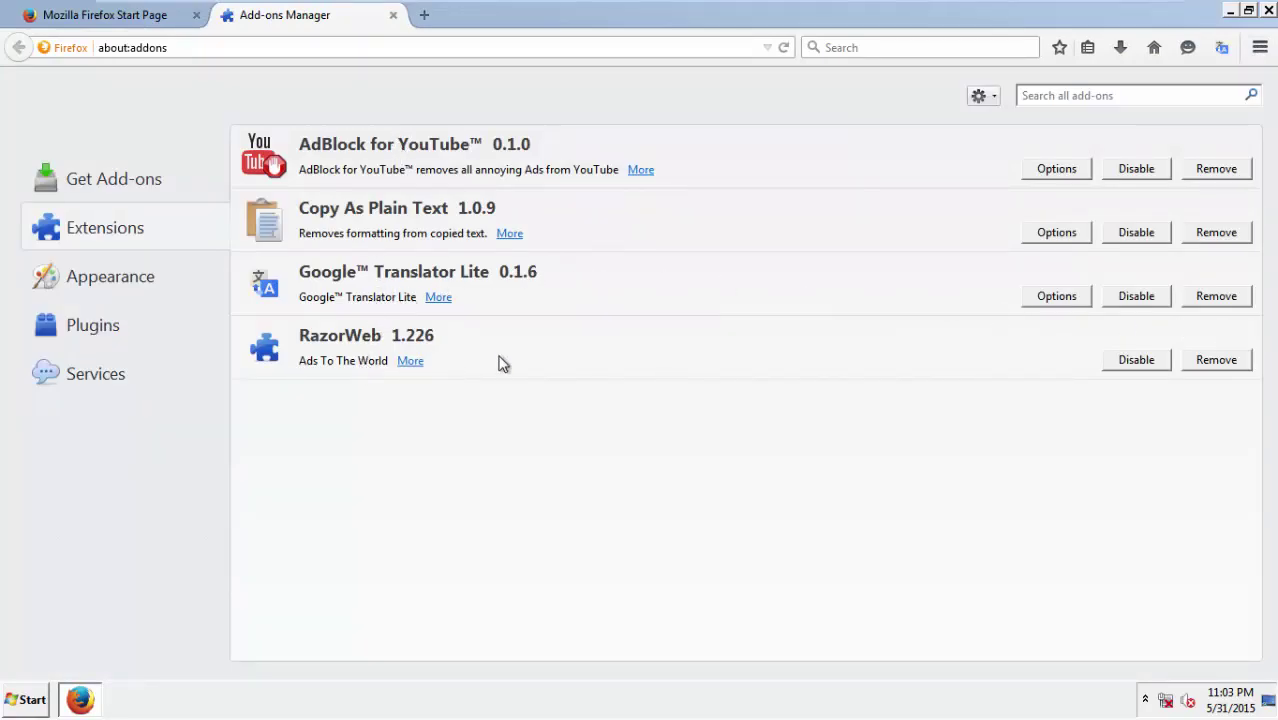
- Remove the RazorWeb extension, restart Firefox to apply the removal and close the browser with all its tabs
click(1214, 370)
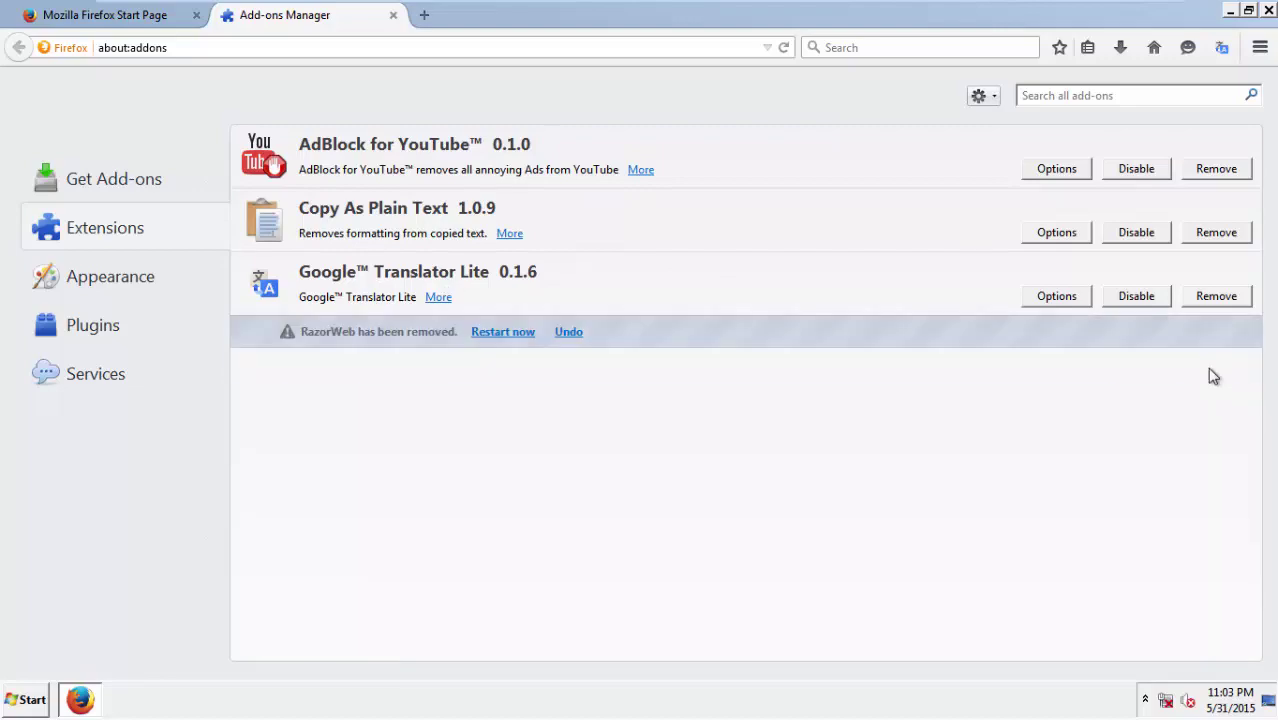
click(503, 332)
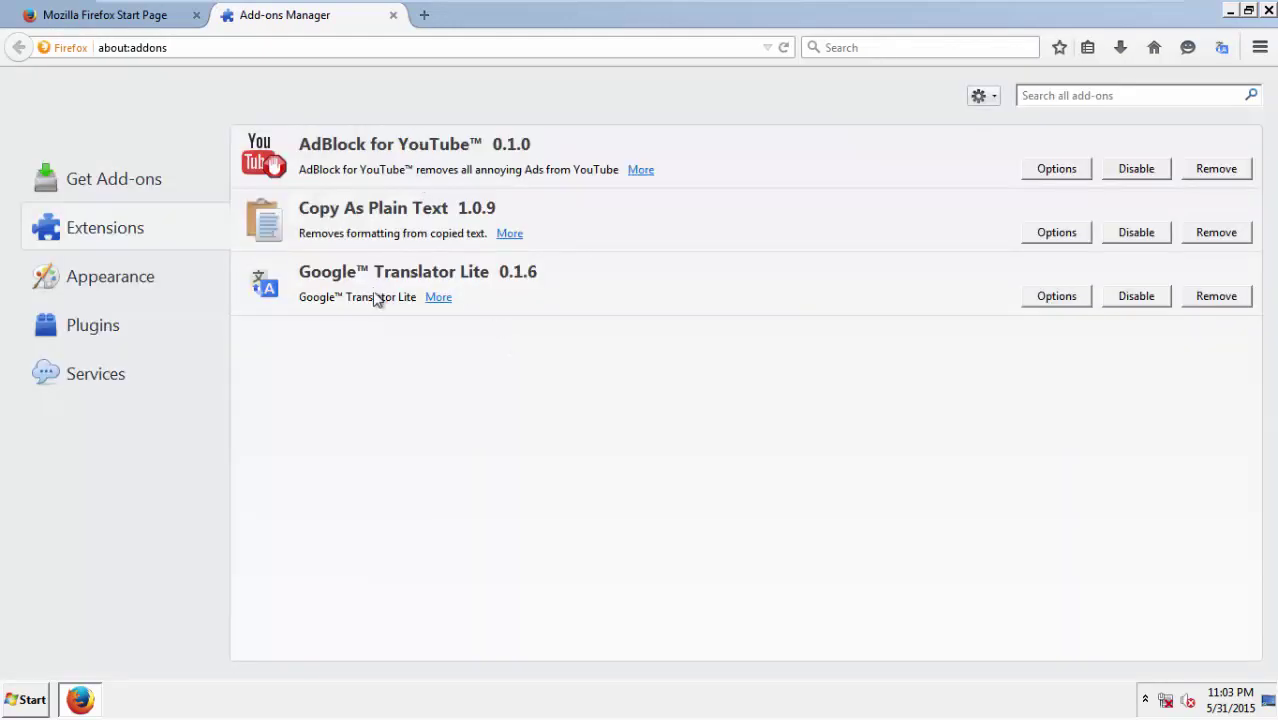
click(1268, 12)
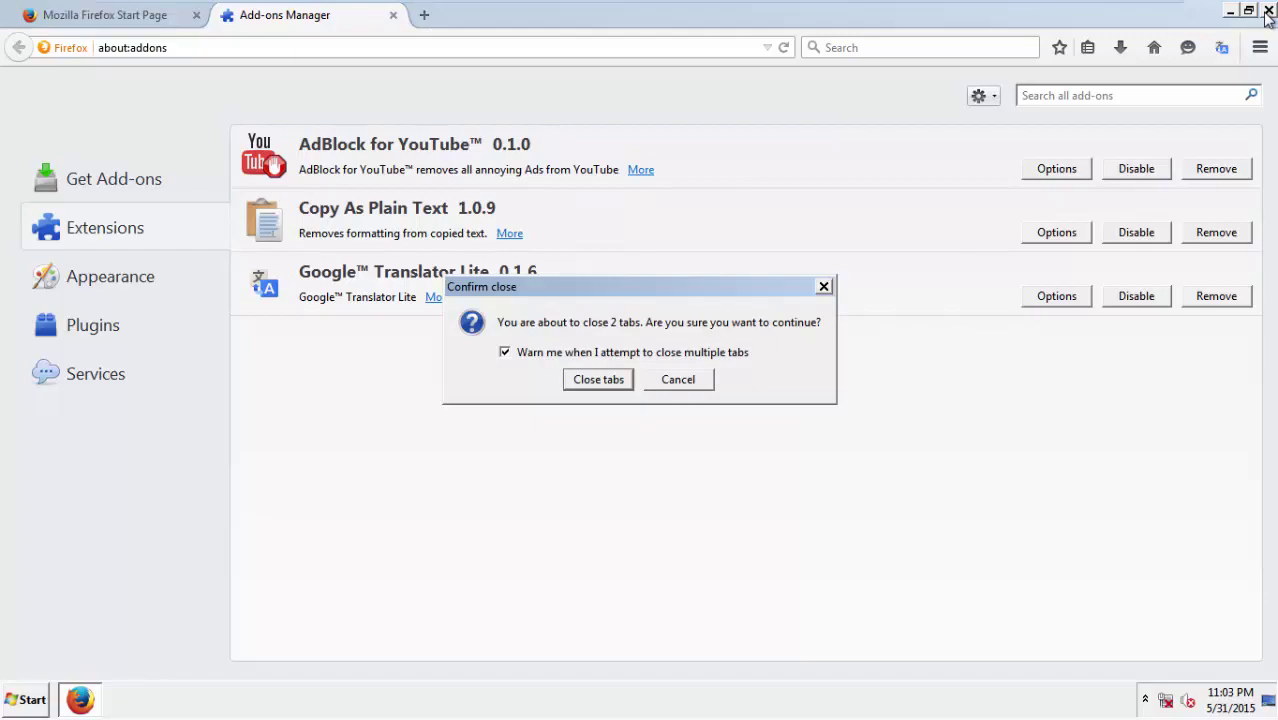
click(598, 380)
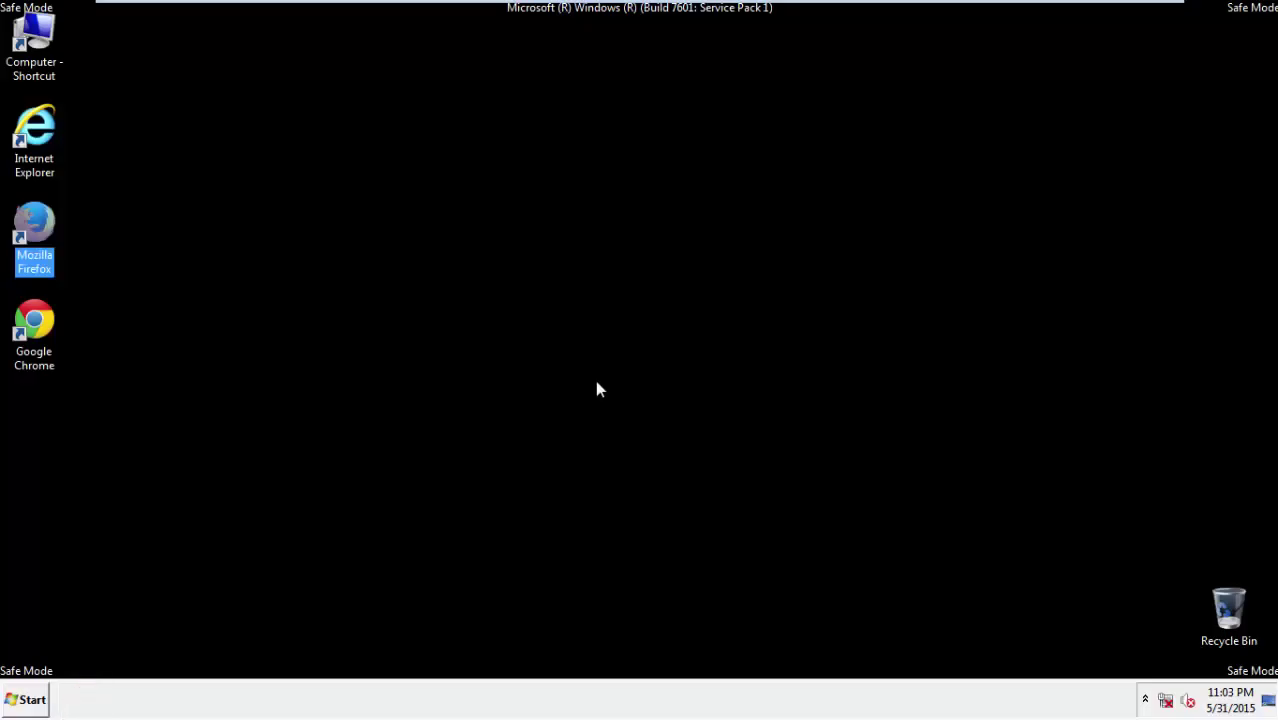
- Launch Google Chrome and open the list of installed extensions from its settings
click(38, 327)
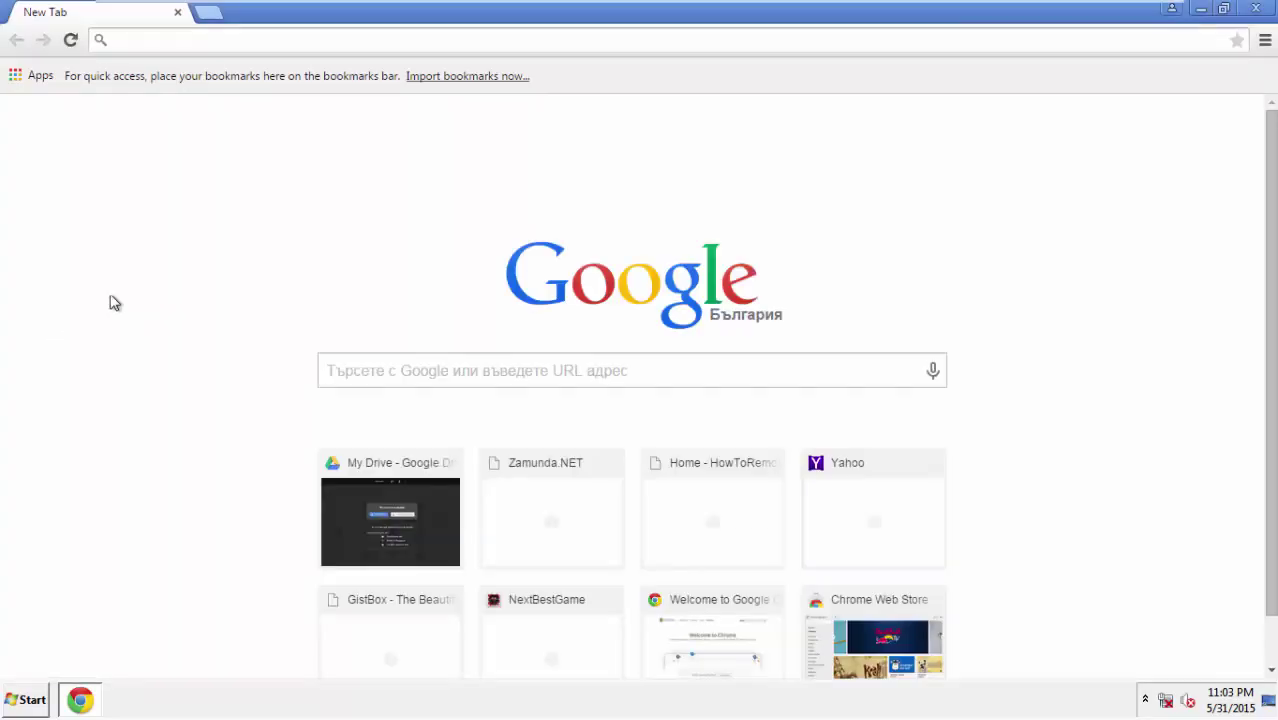
click(1264, 40)
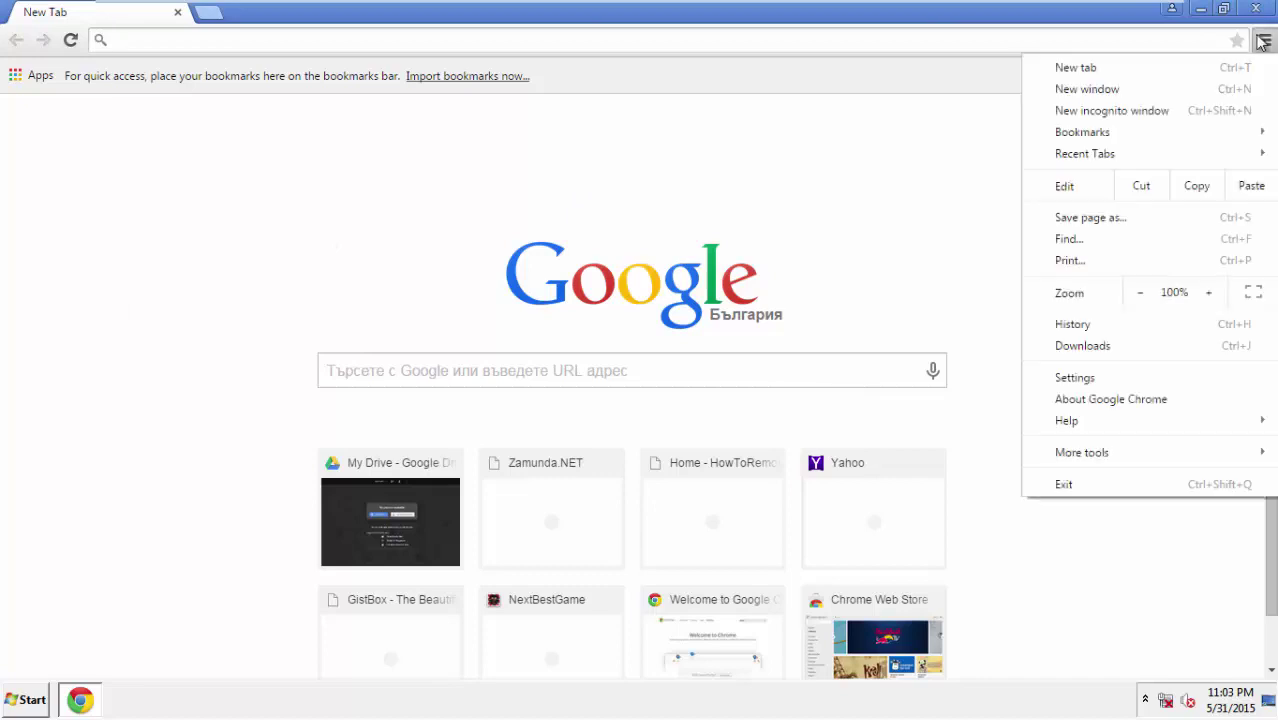
click(1105, 377)
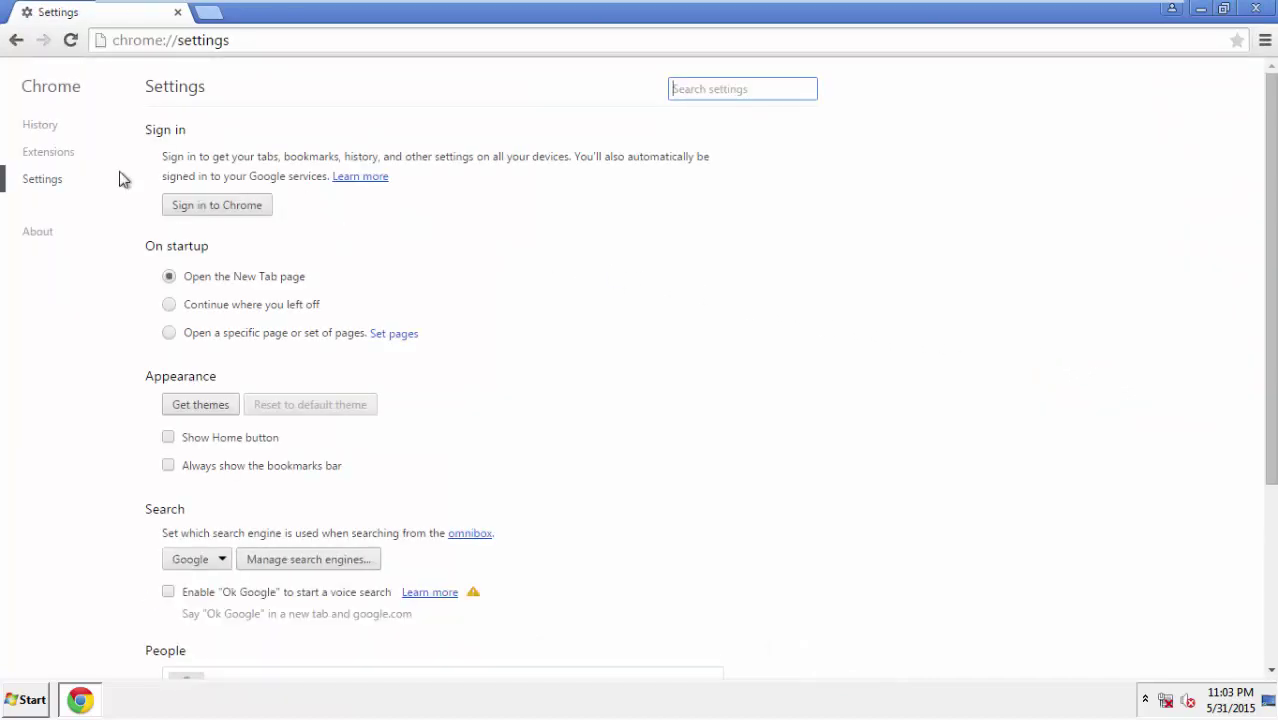
click(46, 157)
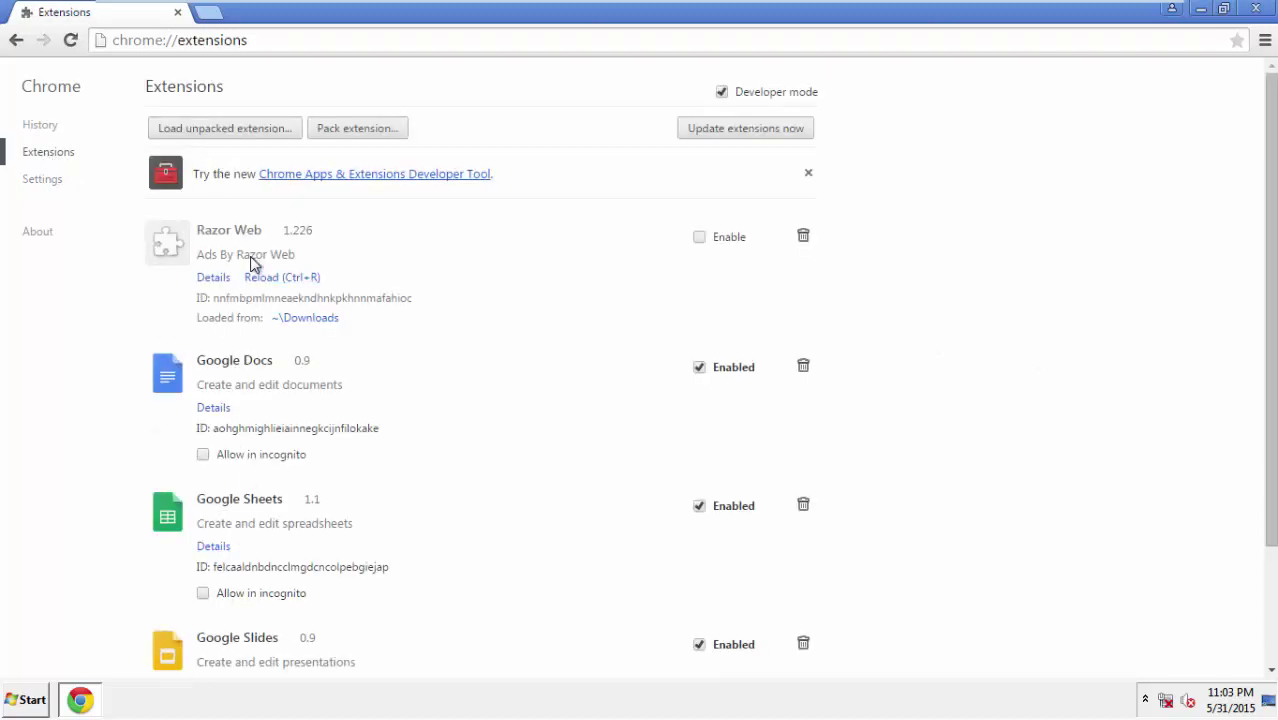
- Remove the Razor Web extension from Chrome and close the browser
click(802, 238)
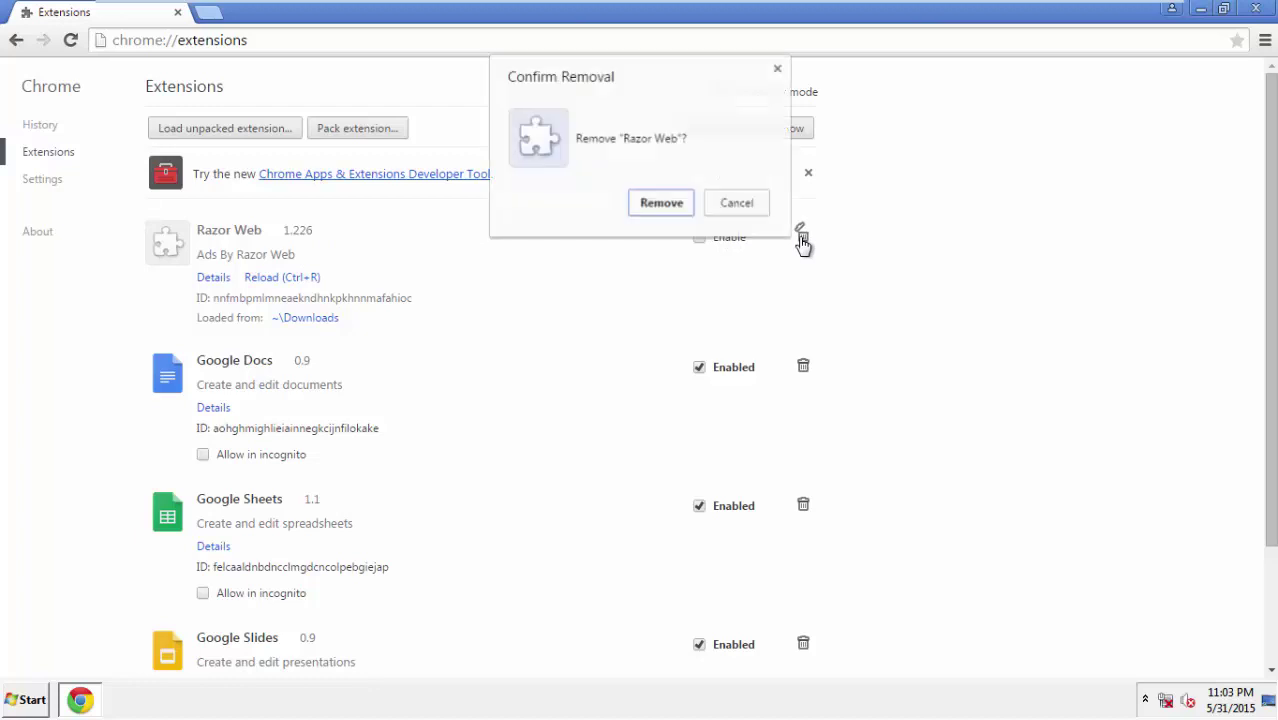
click(660, 203)
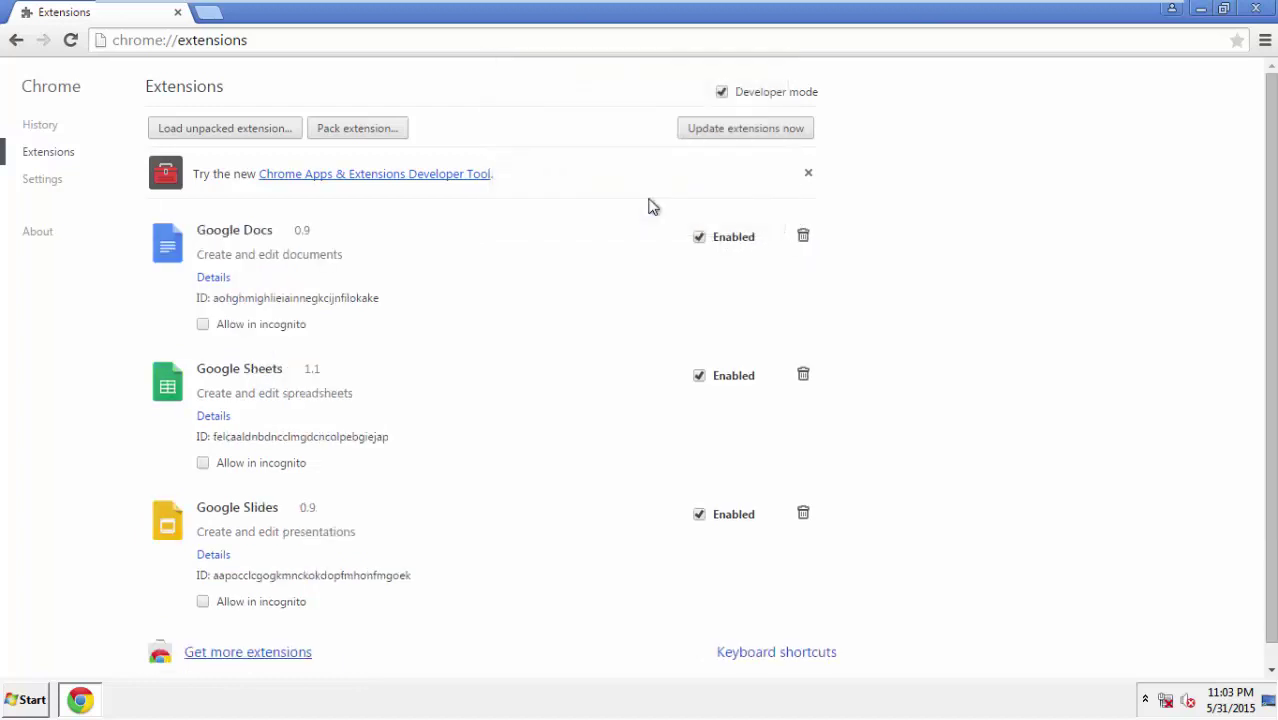
click(1255, 8)
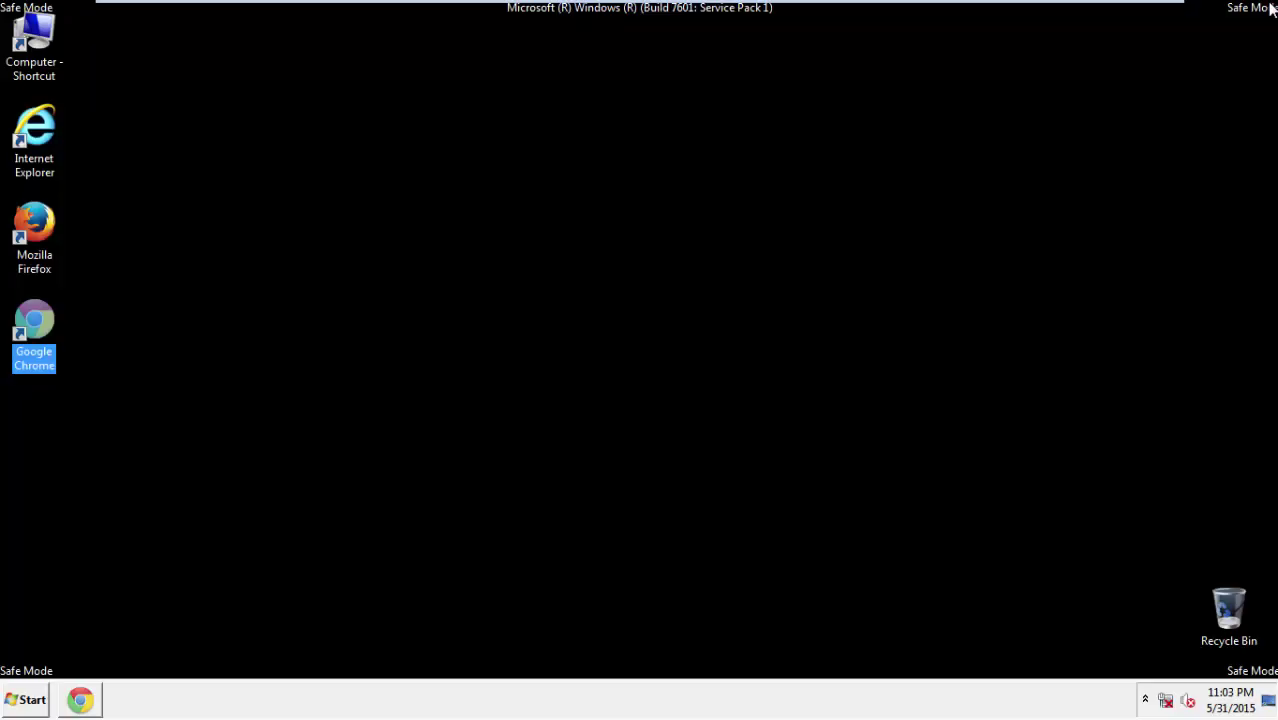
- Restart the computer to leave Safe Mode and return to the normal Windows desktop
click(30, 710)
click(324, 659)
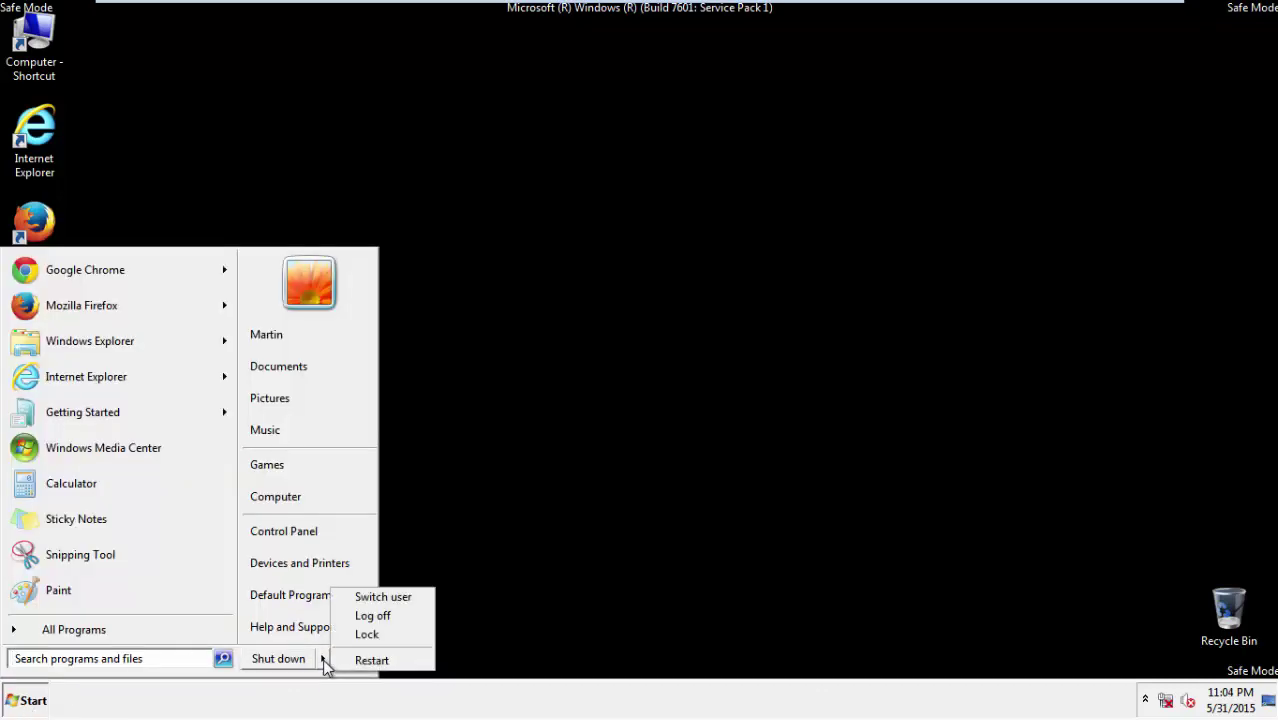
click(351, 662)
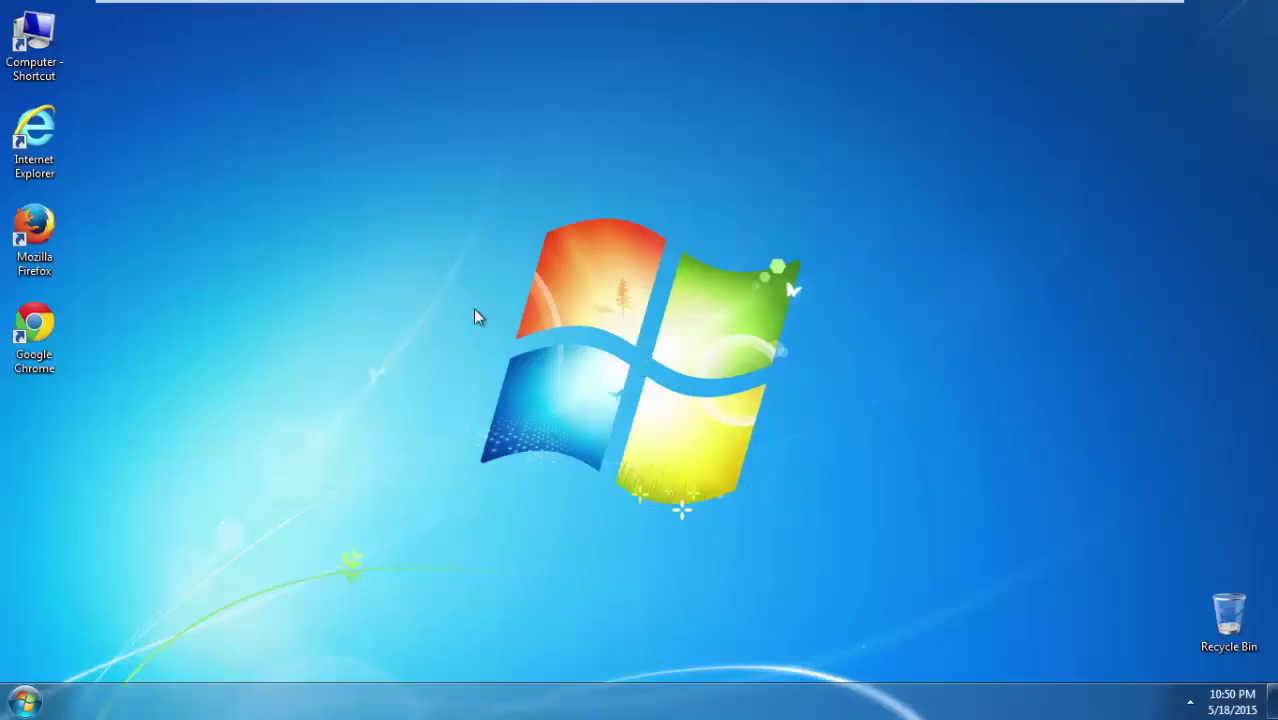
- Launch Internet Explorer, look through the MSN home page for unwanted ads and close the browser
double_click(34, 140)
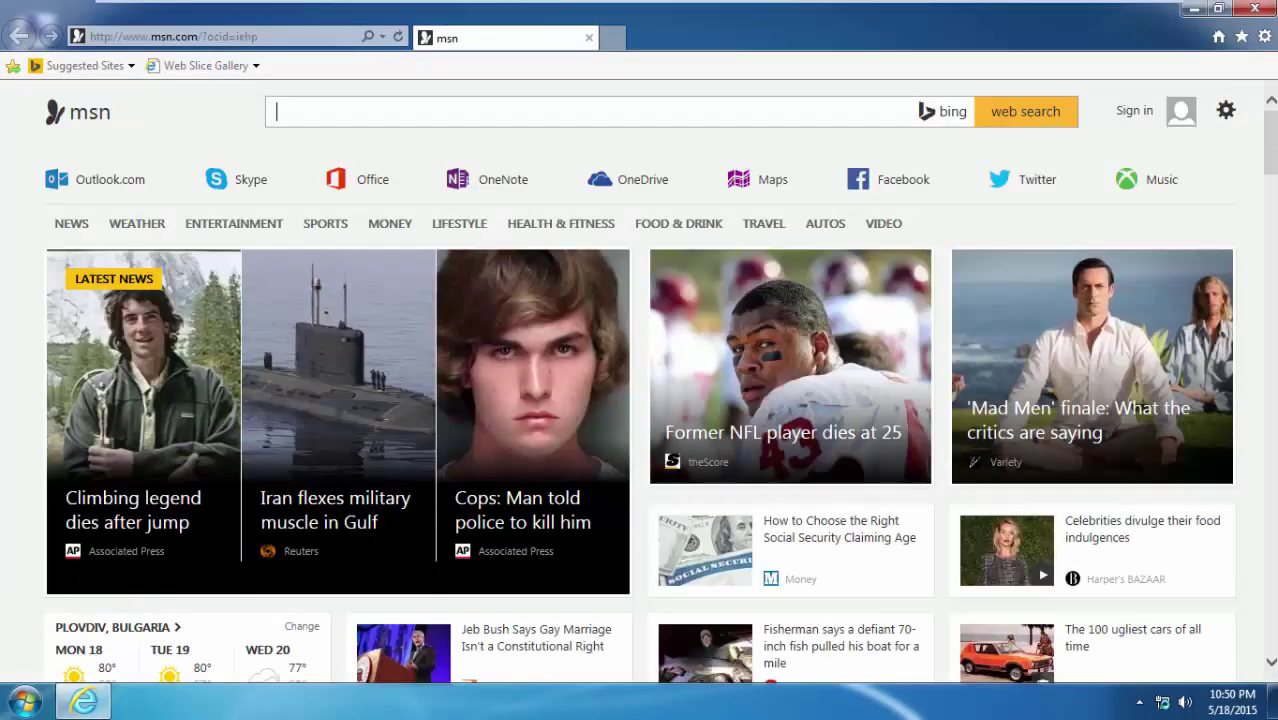
scroll(1272, 297, down, 15)
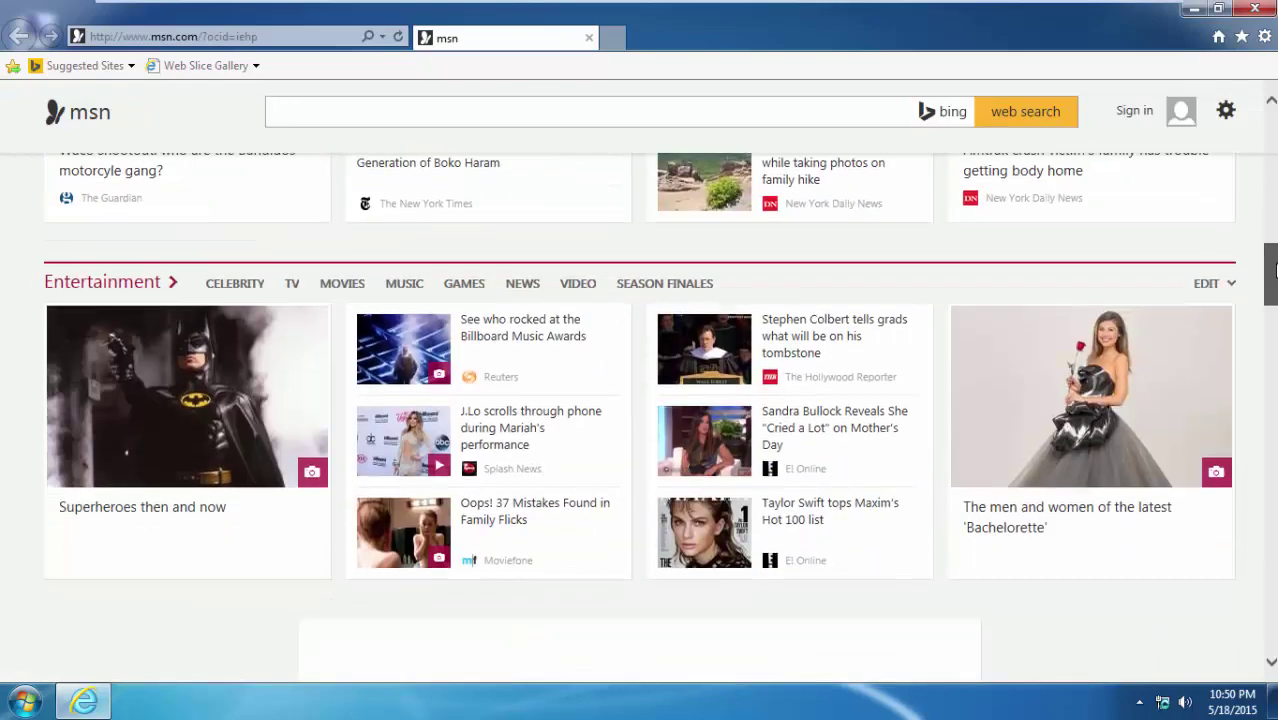
scroll(1272, 297, up, 15)
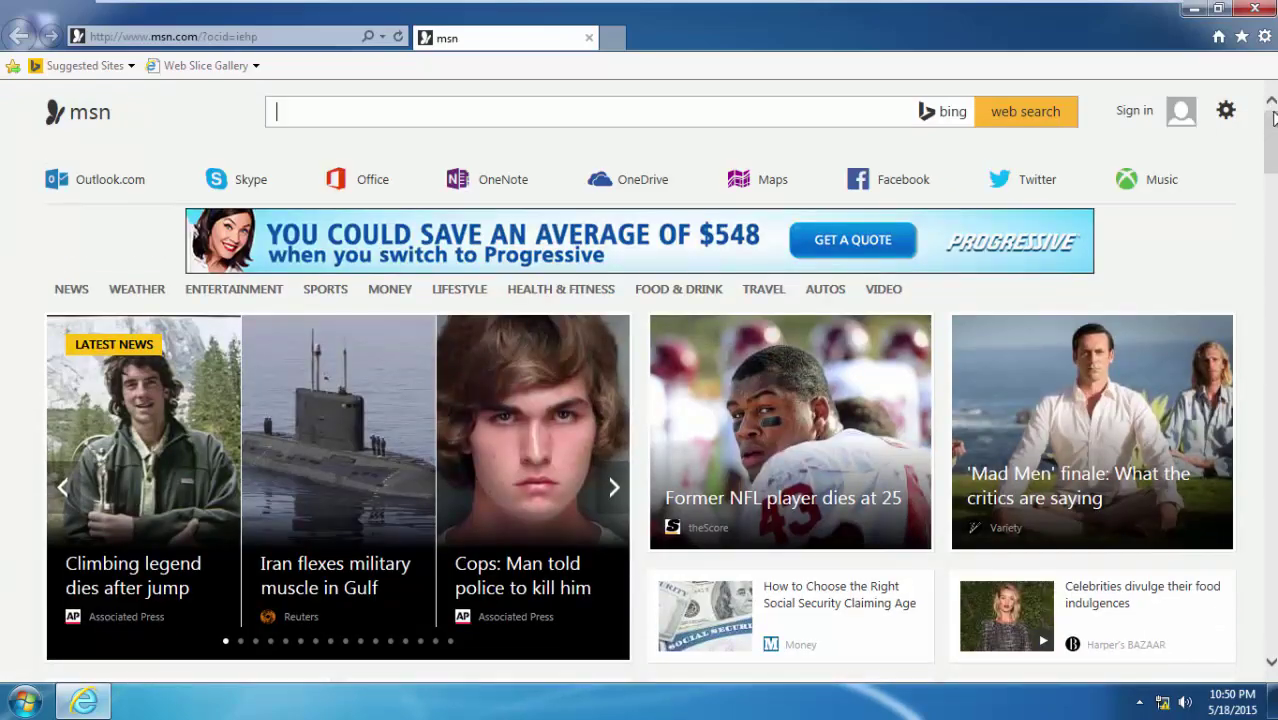
click(1255, 9)
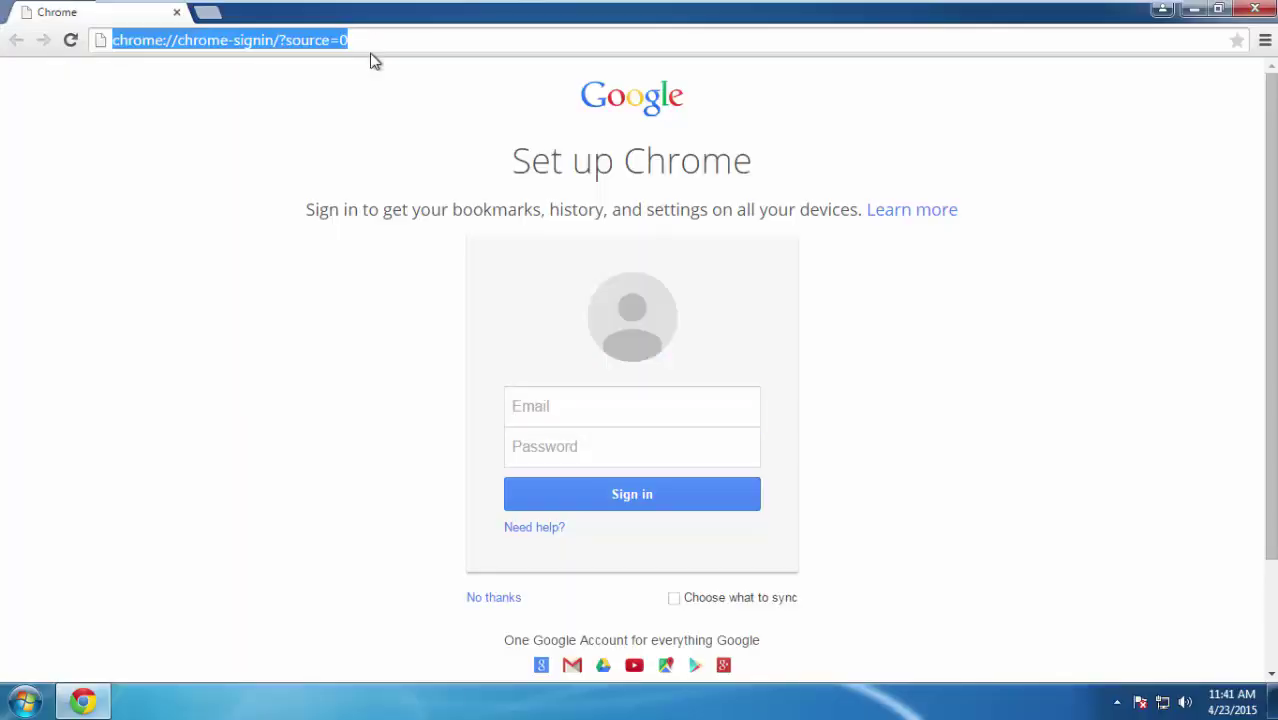
- Go to howtoremove.guide in Chrome and open the PC Optimization Tips article from the site's tips section
text(howtoremove.gu)
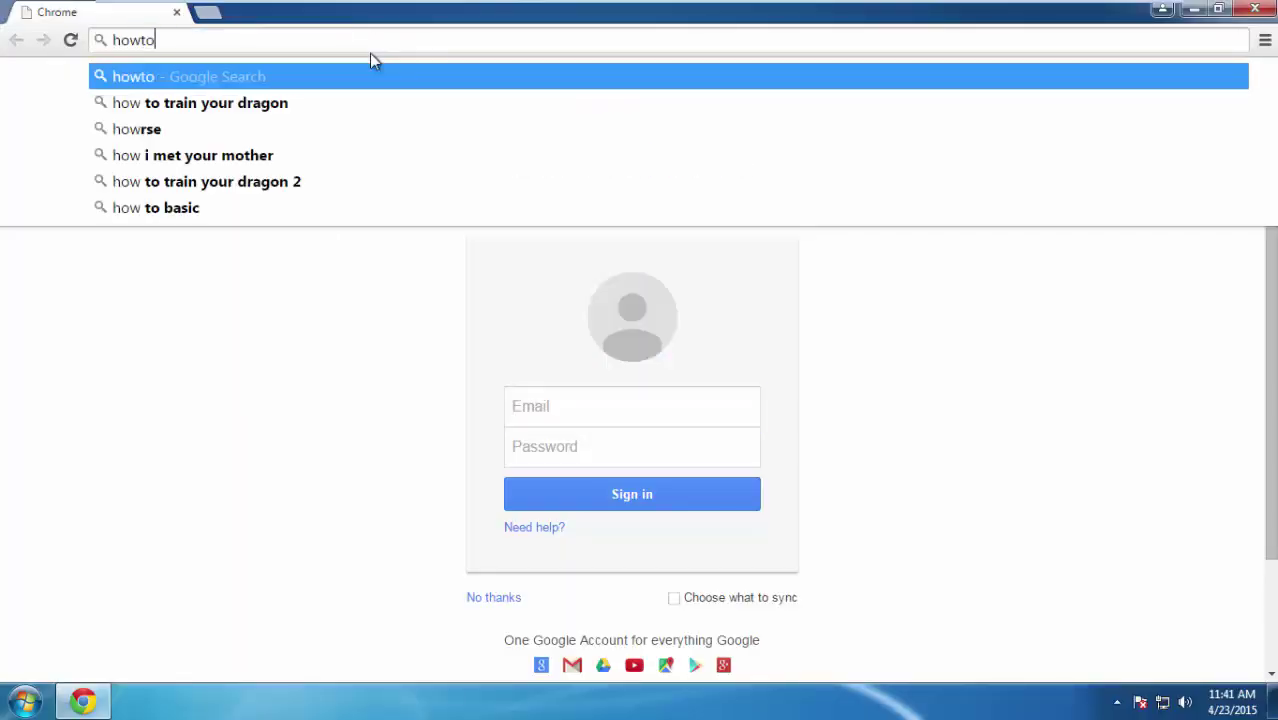
text(ide)
key(Return)
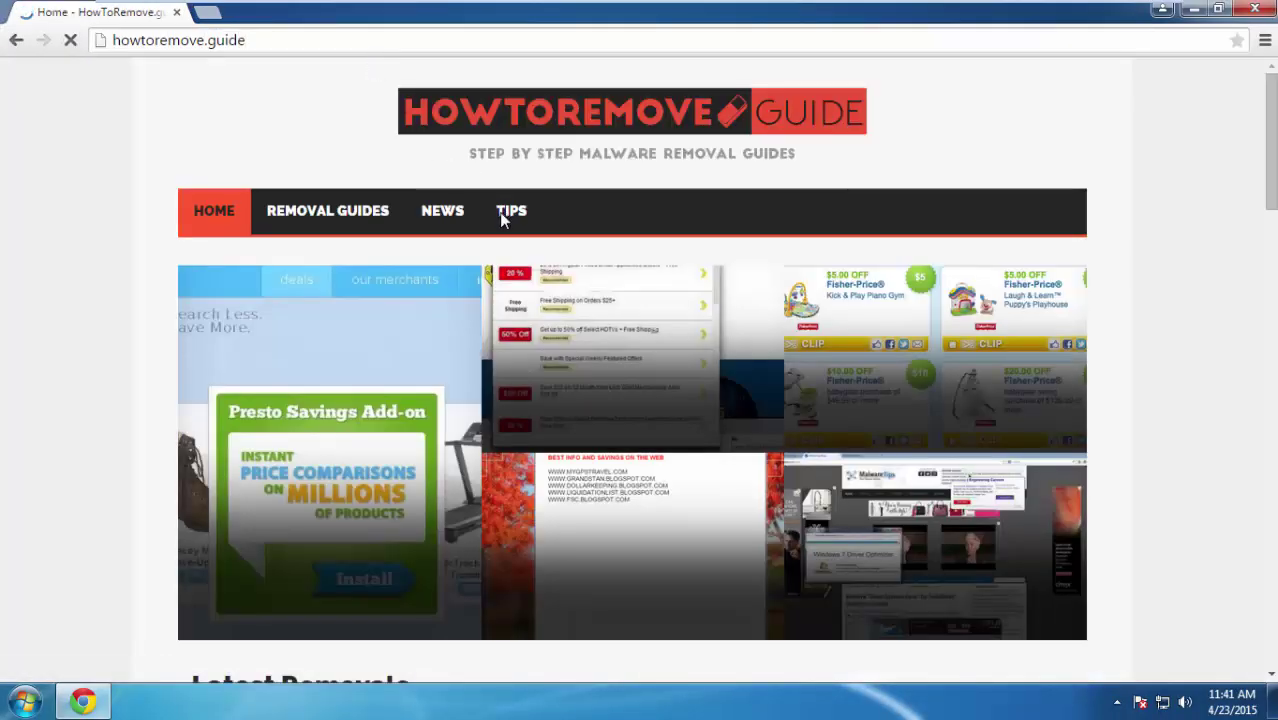
click(507, 214)
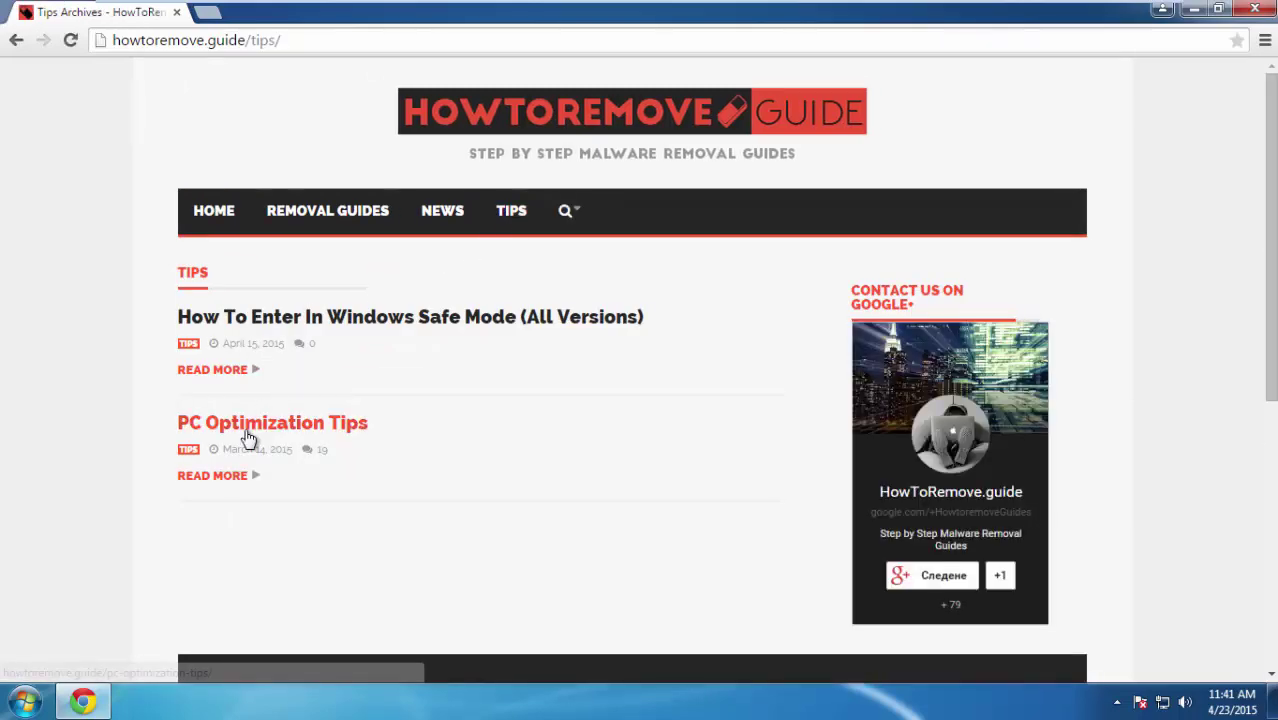
click(248, 430)
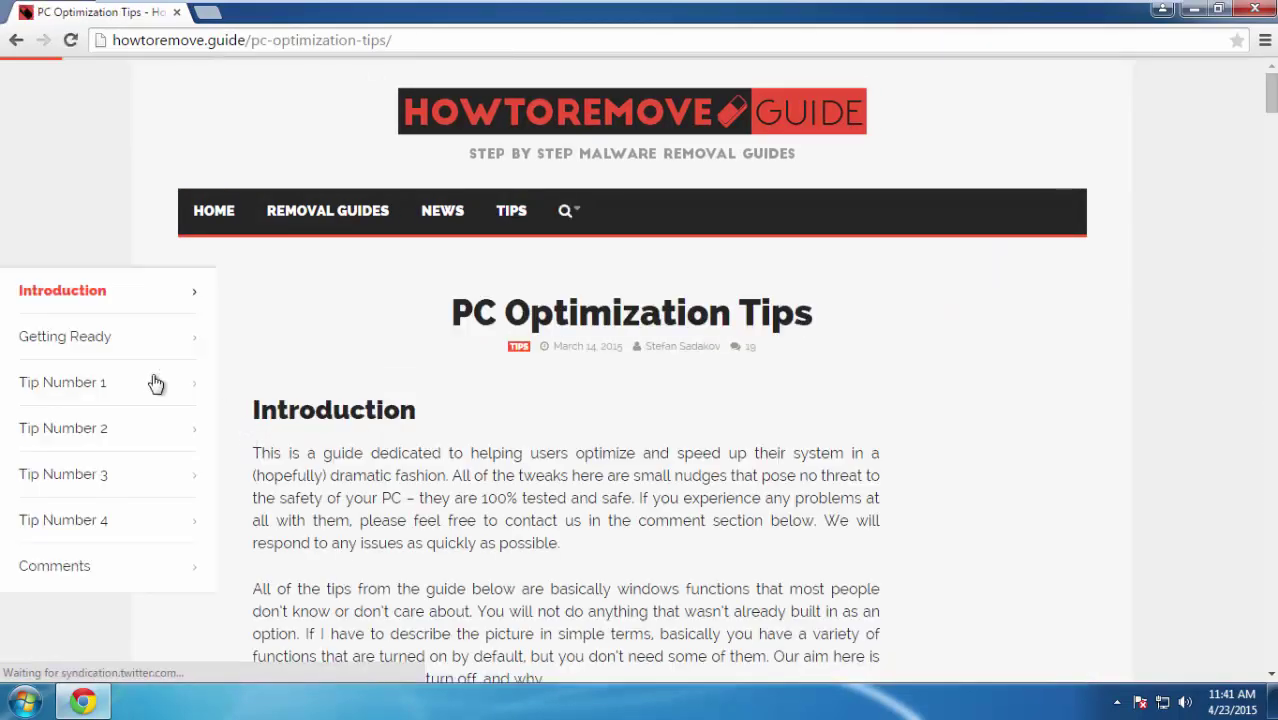
- Look through the article's Getting Ready, Tip Number 1, Tip Number 2 and Tip Number 3 sections
click(80, 334)
click(86, 205)
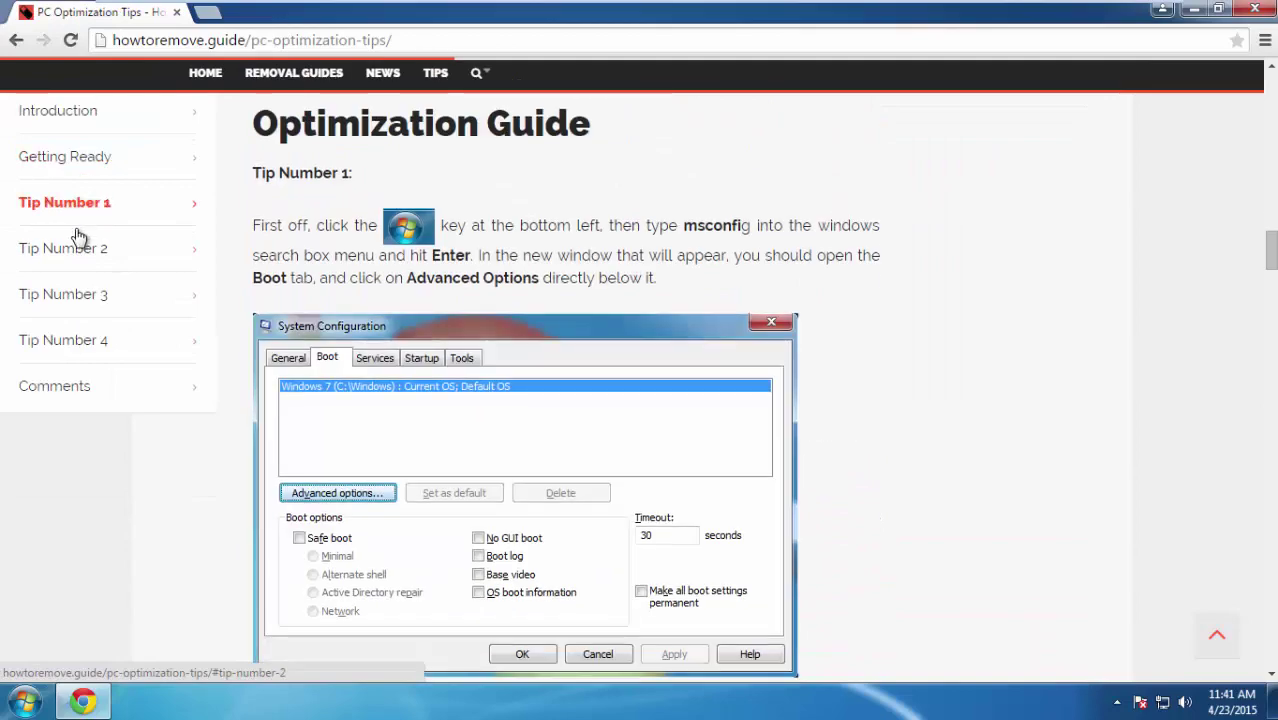
click(76, 250)
click(74, 292)
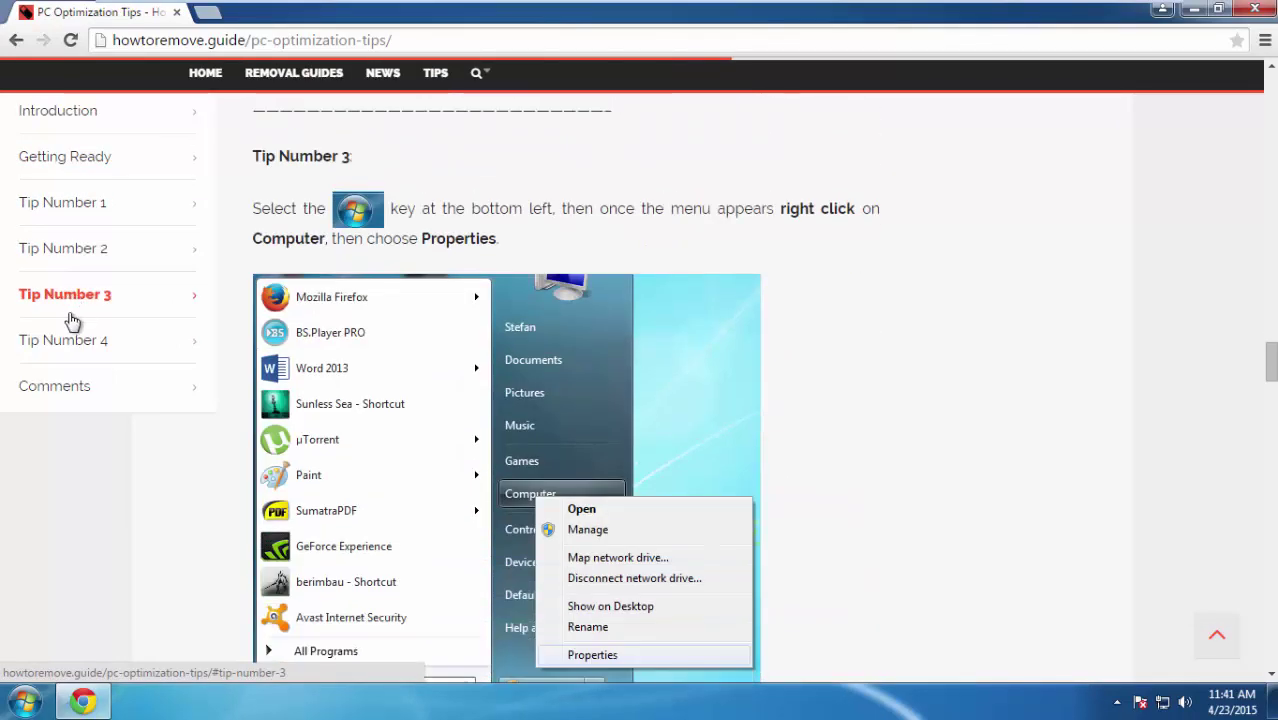